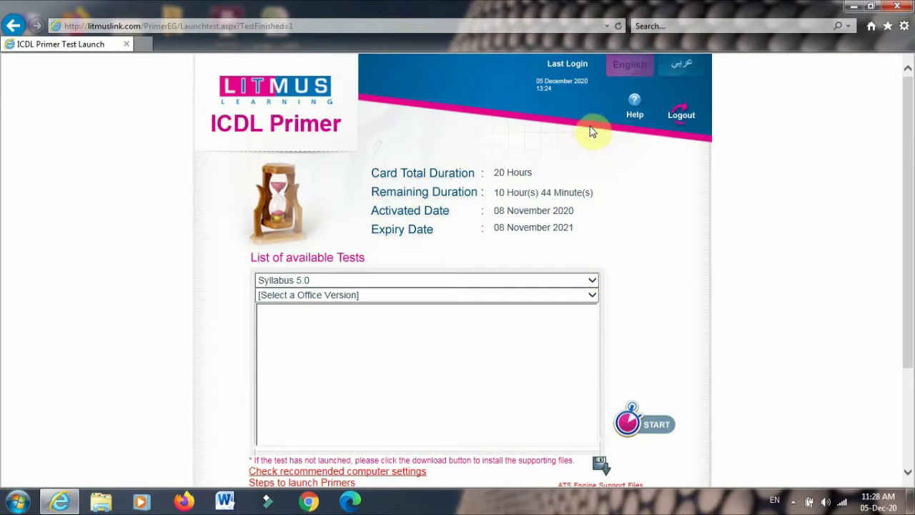
- Filter the available tests to New Syllabus and the Windows7/Office 2010 version
{"action": "left_click", "coordinate": [620, 69]}
{"action": "left_click", "coordinate": [593, 284]}
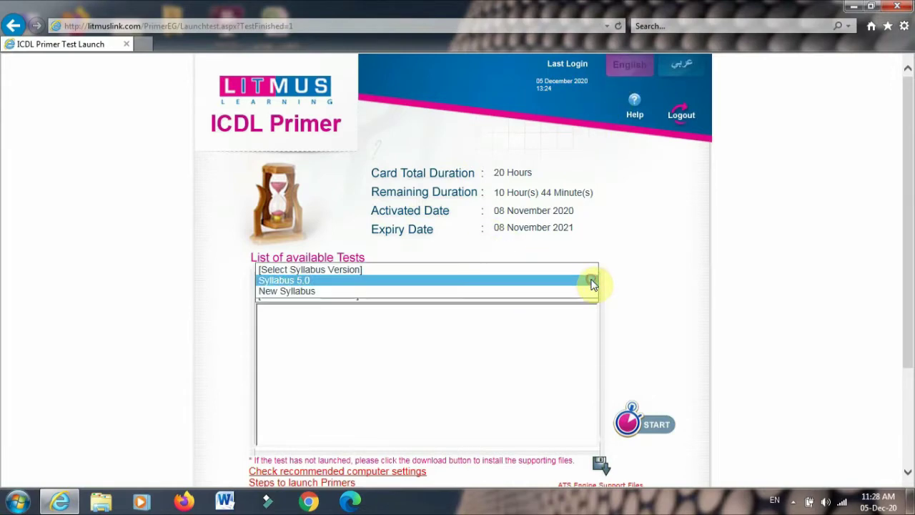
{"action": "left_click", "coordinate": [542, 296]}
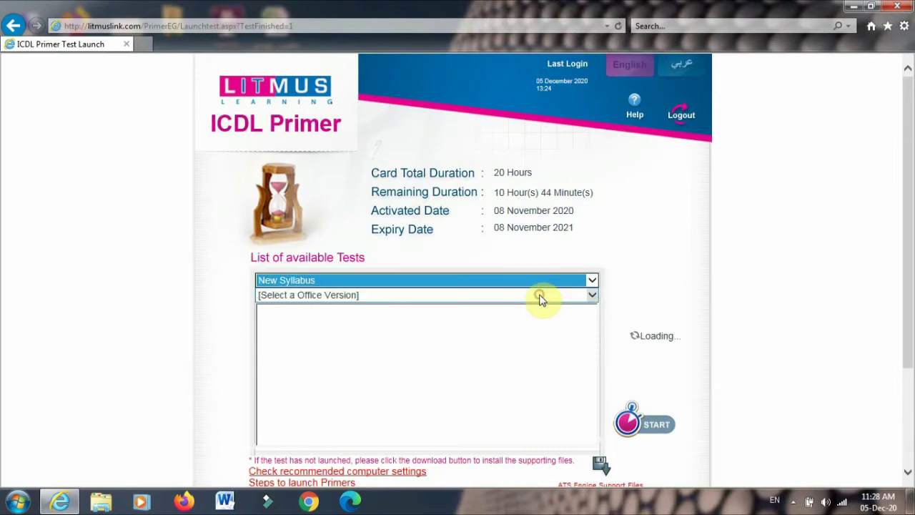
{"action": "left_click", "coordinate": [593, 295]}
{"action": "left_click", "coordinate": [460, 306]}
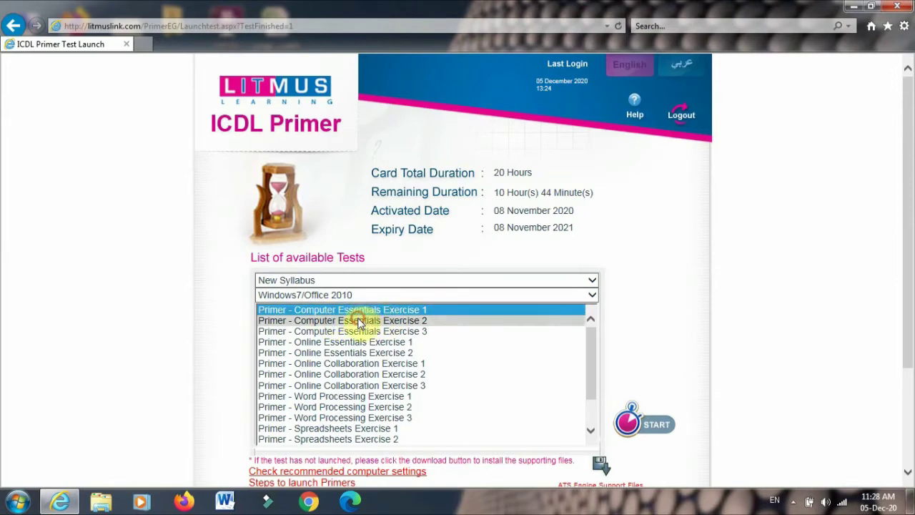
- Select "Primer - Computer Essentials Exercise 1" in the list of available tests and start it
{"action": "left_click", "coordinate": [361, 320]}
{"action": "left_click", "coordinate": [357, 331]}
{"action": "left_click", "coordinate": [351, 310]}
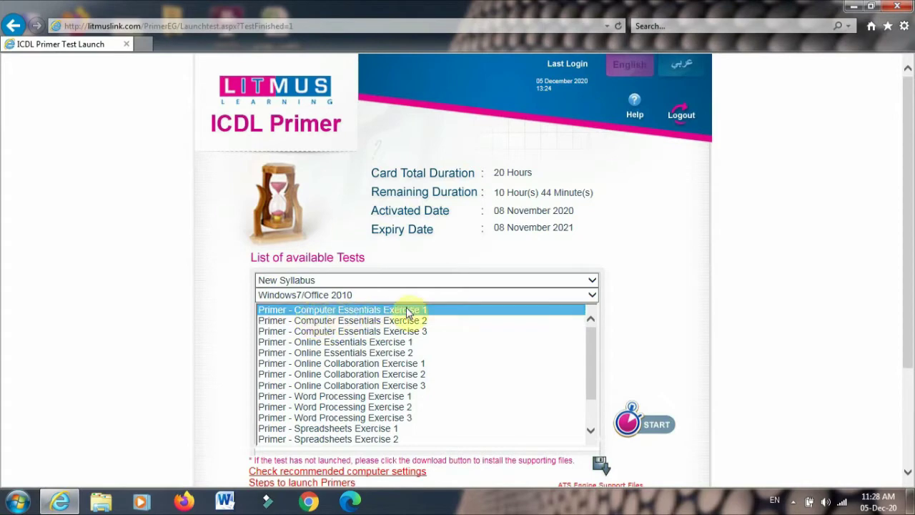
{"action": "left_click", "coordinate": [626, 427]}
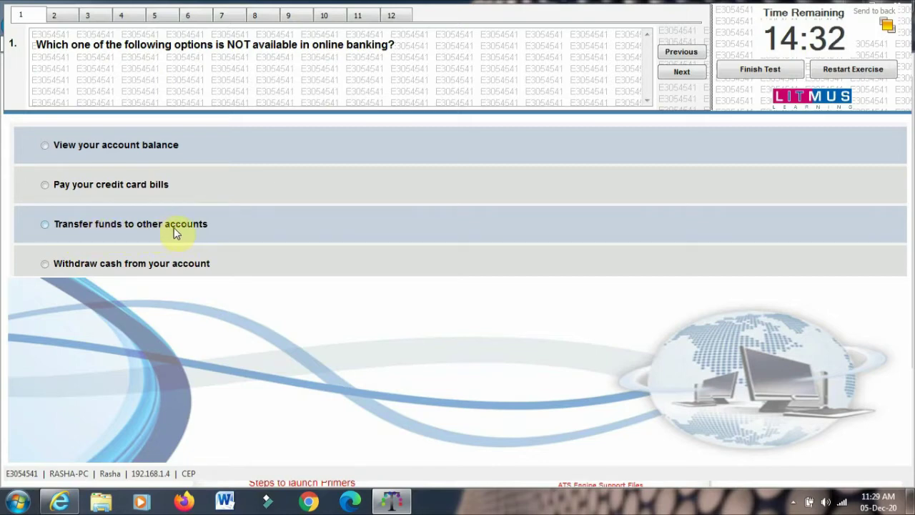
- Answer question 1 with "Withdraw cash from your account" and question 2 with "Running several applications at one time"
{"action": "left_click", "coordinate": [45, 266]}
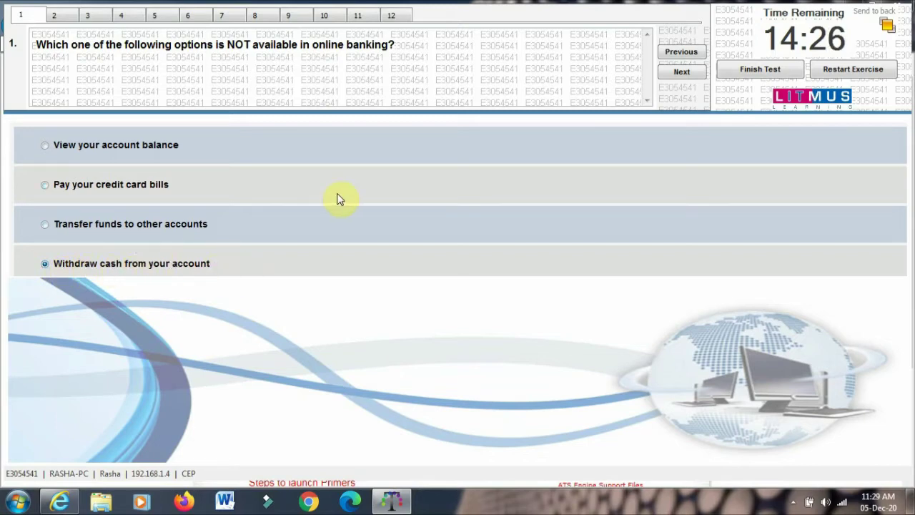
{"action": "left_click", "coordinate": [680, 74]}
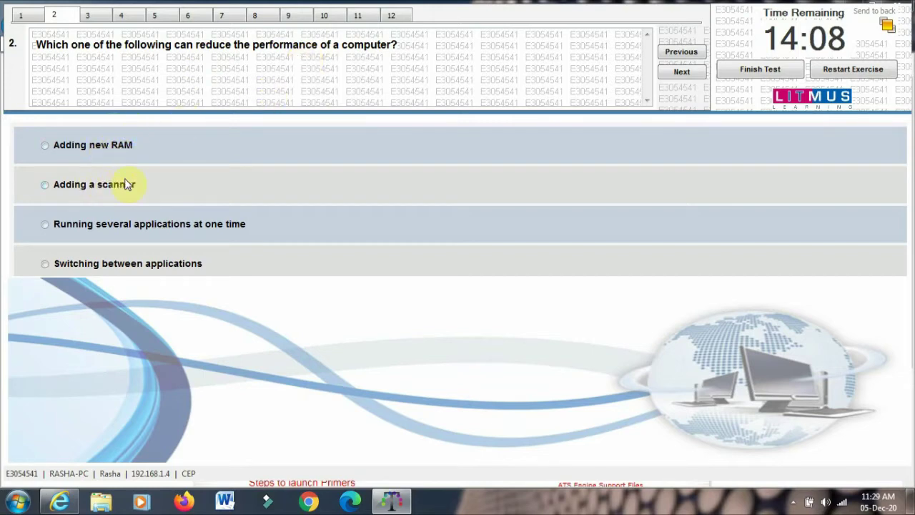
{"action": "left_click", "coordinate": [51, 225]}
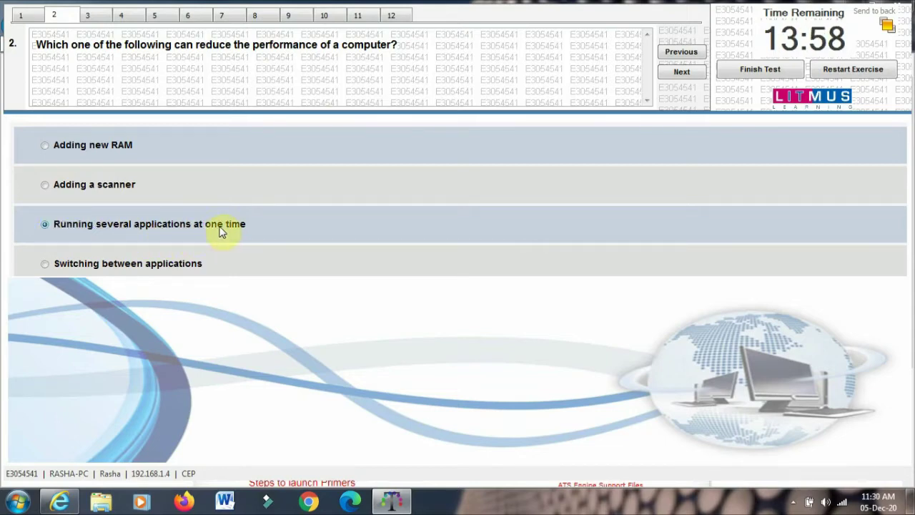
{"action": "left_click", "coordinate": [673, 74]}
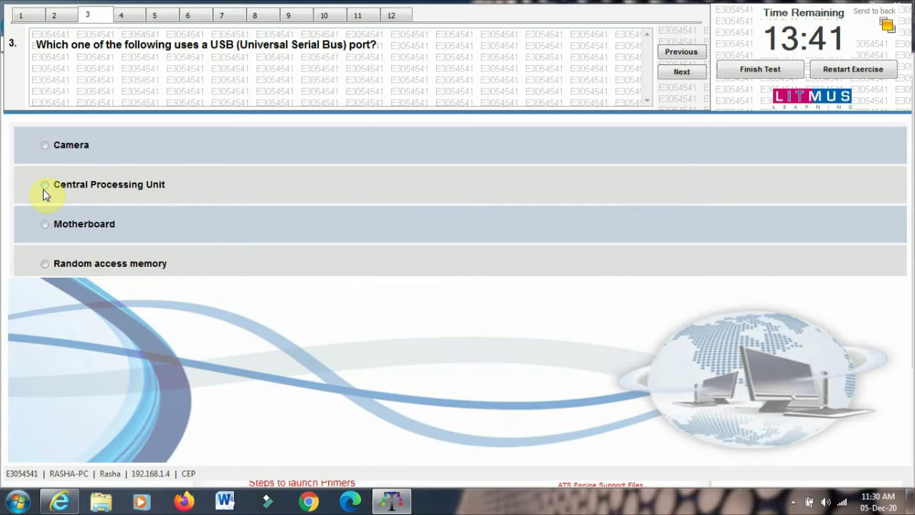
- Answer question 3 with "Camera" and question 4 with "An internet browser"
{"action": "left_click", "coordinate": [48, 153]}
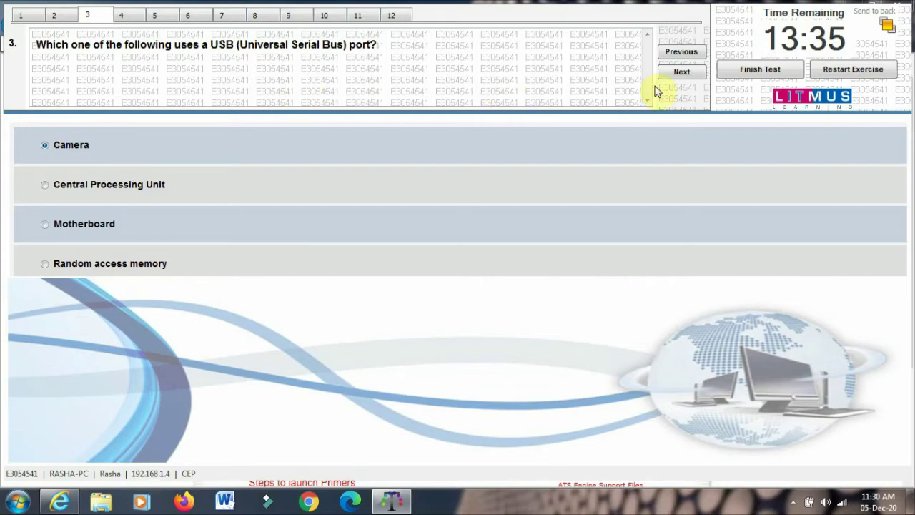
{"action": "left_click", "coordinate": [676, 73]}
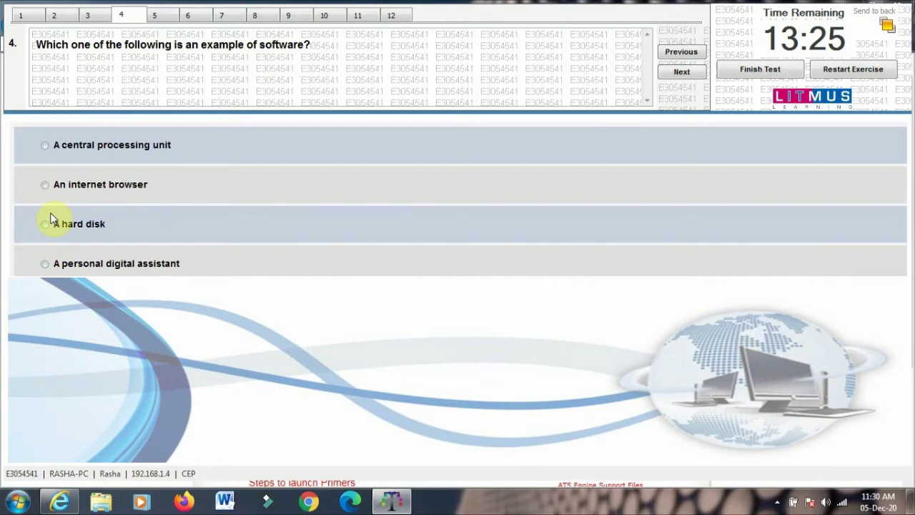
{"action": "left_click", "coordinate": [45, 185]}
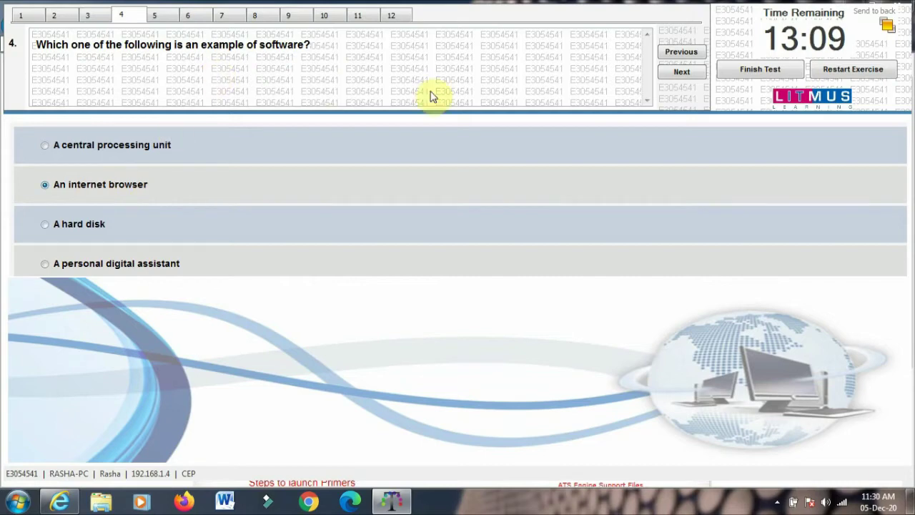
{"action": "left_click", "coordinate": [670, 77]}
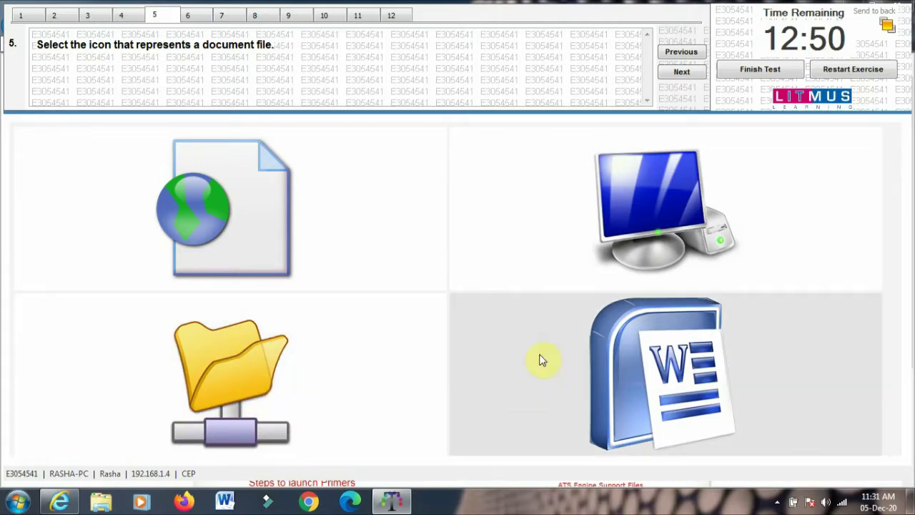
- Answer question 5 with the Word document image and question 6 with the option that ends the non-responding application in Task Manager
{"action": "left_click", "coordinate": [641, 379]}
{"action": "left_click", "coordinate": [682, 72]}
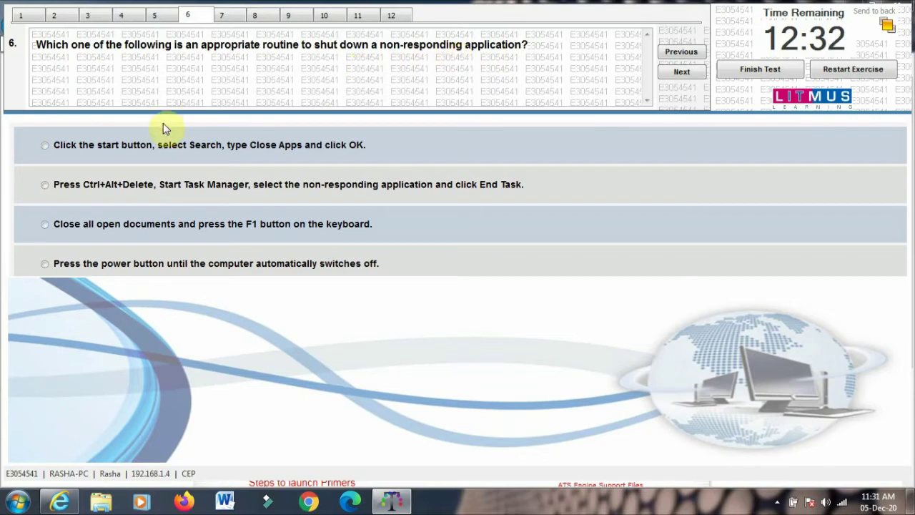
{"action": "left_click", "coordinate": [47, 185]}
{"action": "left_click", "coordinate": [691, 74]}
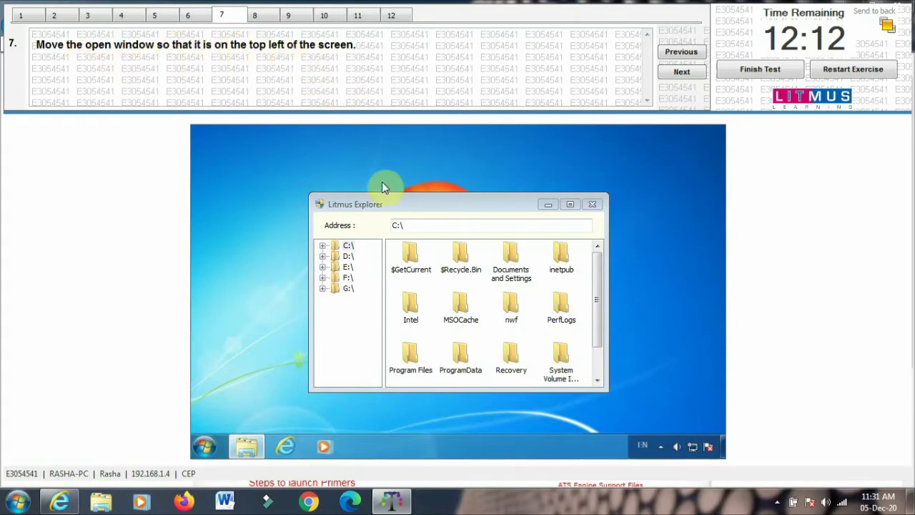
- Solve question 7 by moving the Litmus Explorer window to the top left of the simulated desktop, and go to question 8
{"action": "left_click_drag", "start_coordinate": [397, 205], "coordinate": [272, 137]}
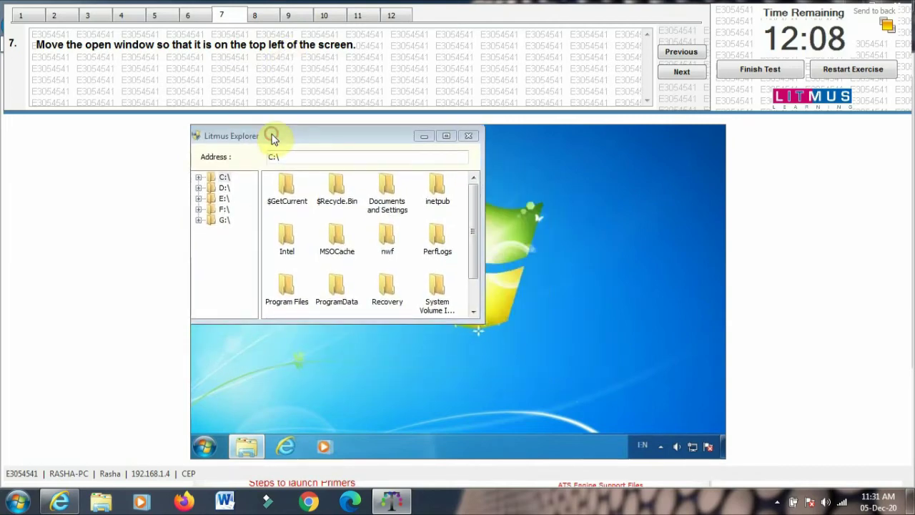
{"action": "left_click", "coordinate": [676, 75]}
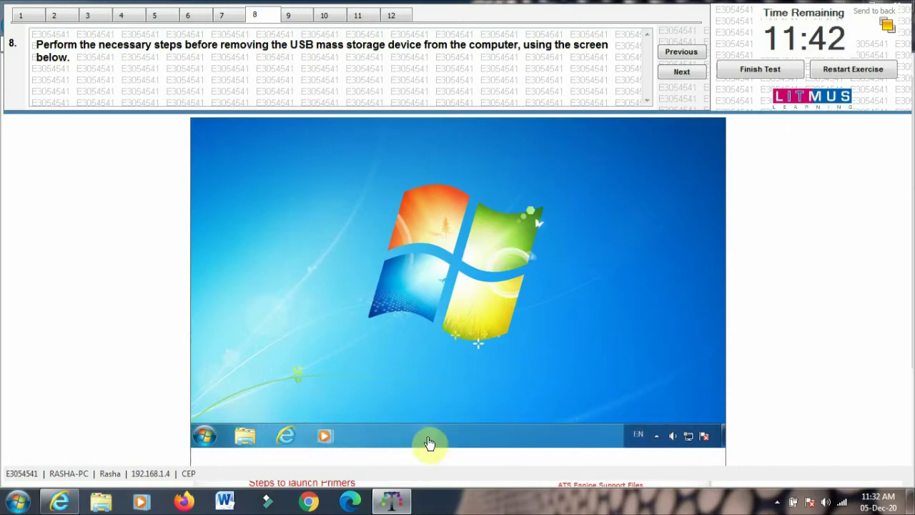
- Eject the USB Mass Storage Device on the simulated desktop for question 8 and go to question 9
{"action": "left_click", "coordinate": [658, 436]}
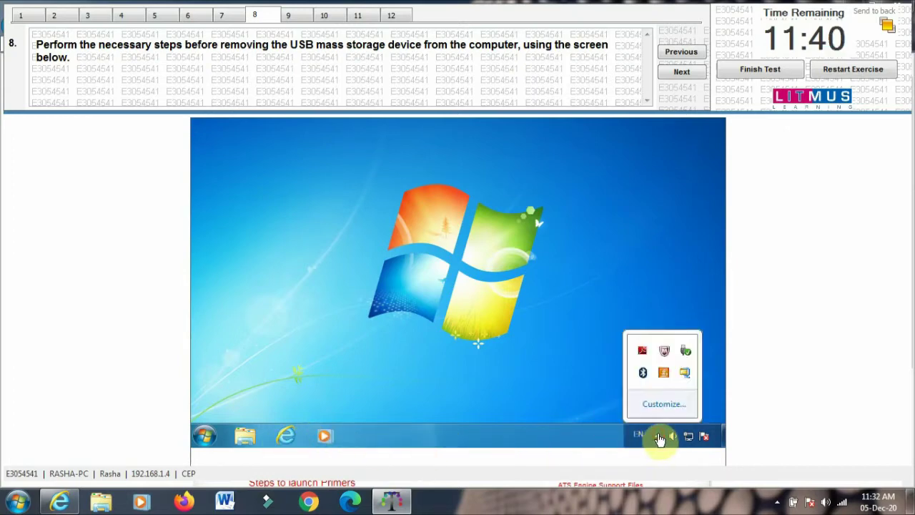
{"action": "left_click", "coordinate": [689, 354]}
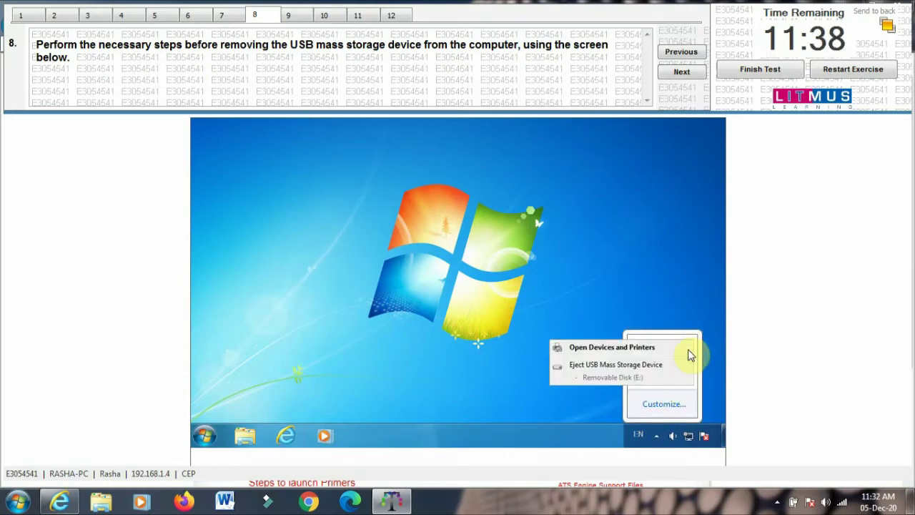
{"action": "left_click", "coordinate": [611, 371]}
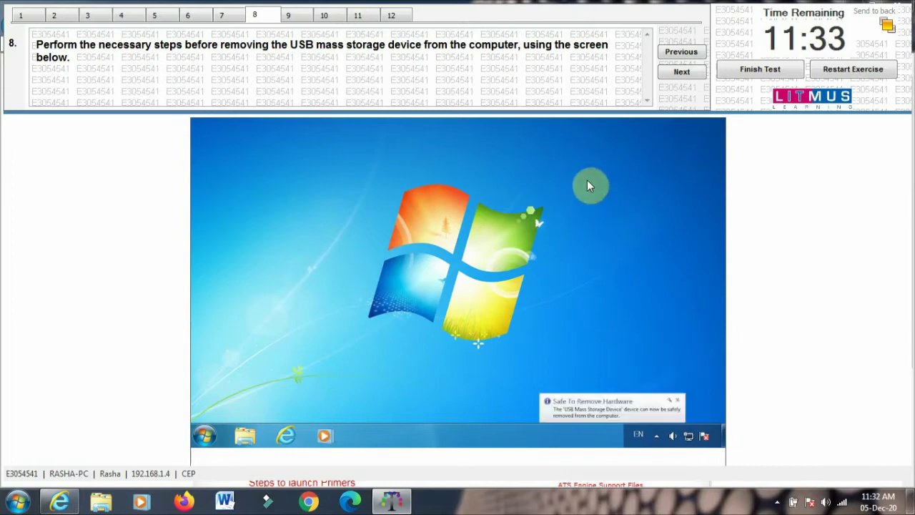
{"action": "left_click", "coordinate": [688, 77]}
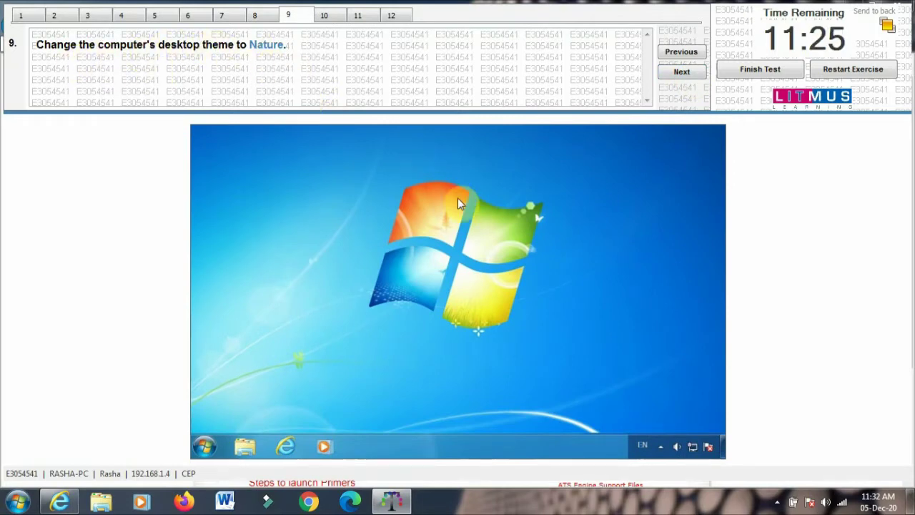
- Change the simulated desktop's theme to Nature, close the Personalization window and go to question 10
{"action": "right_click", "coordinate": [483, 215]}
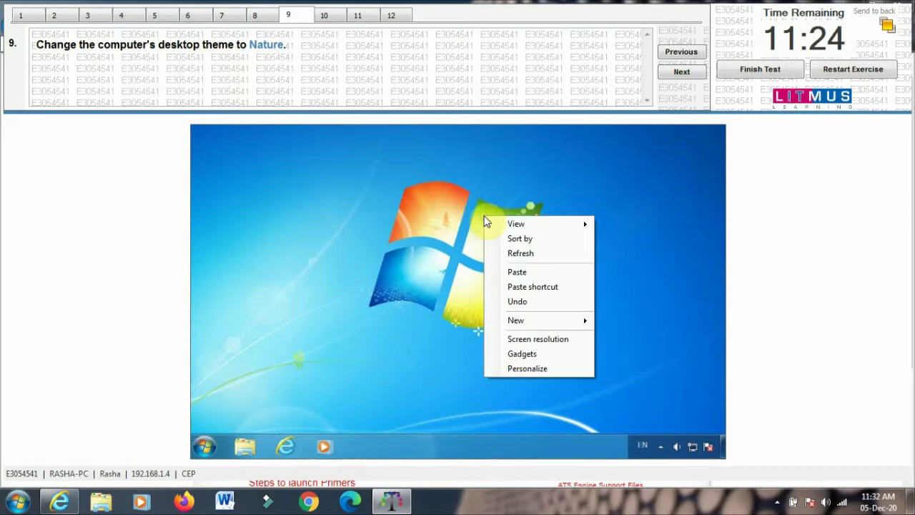
{"action": "right_click", "coordinate": [435, 224]}
{"action": "left_click", "coordinate": [477, 377]}
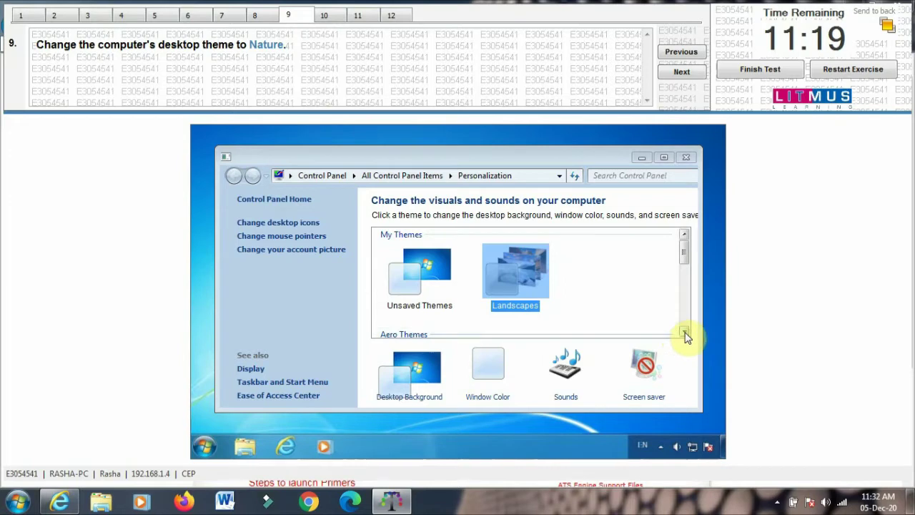
{"action": "left_click", "coordinate": [684, 333]}
{"action": "left_click", "coordinate": [684, 333]}
{"action": "left_click", "coordinate": [685, 332]}
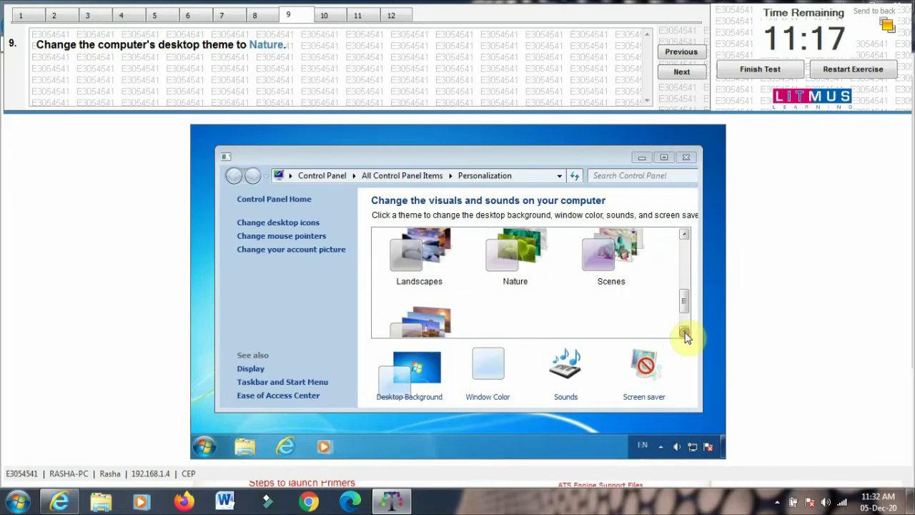
{"action": "left_click", "coordinate": [528, 262]}
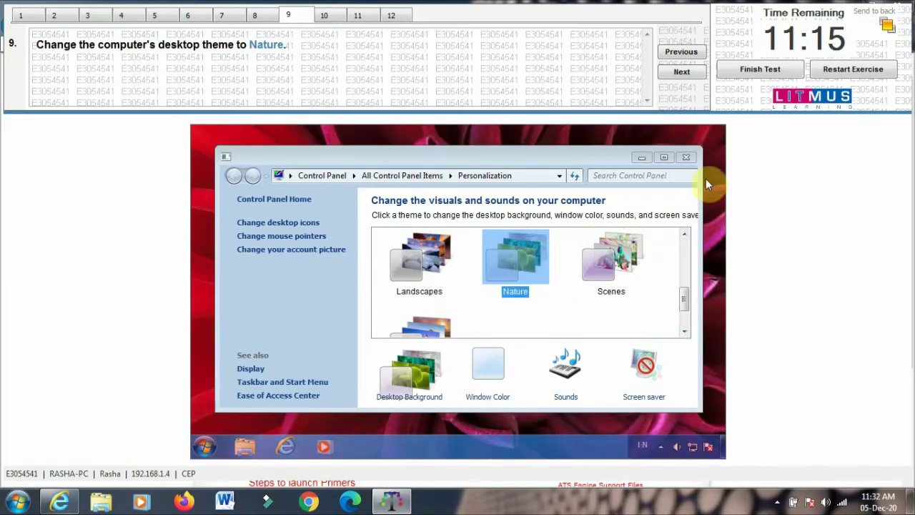
{"action": "left_click", "coordinate": [691, 160]}
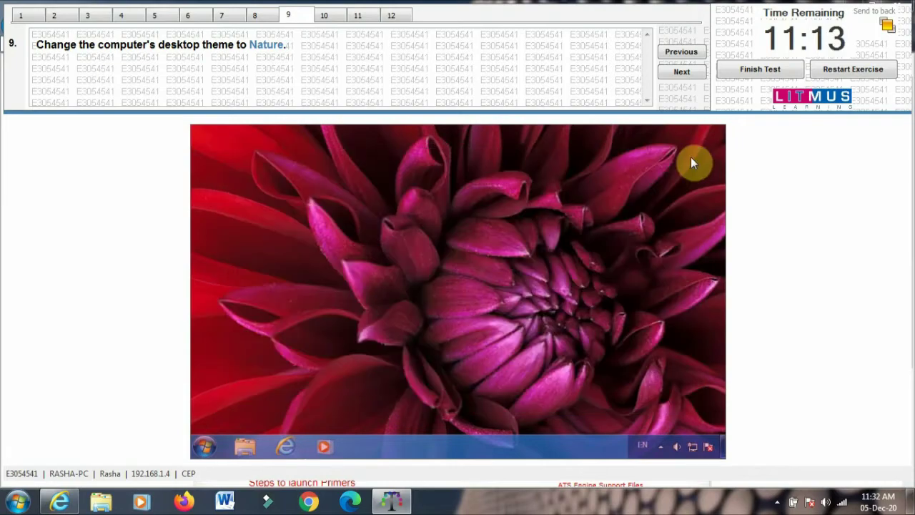
{"action": "left_click", "coordinate": [679, 74]}
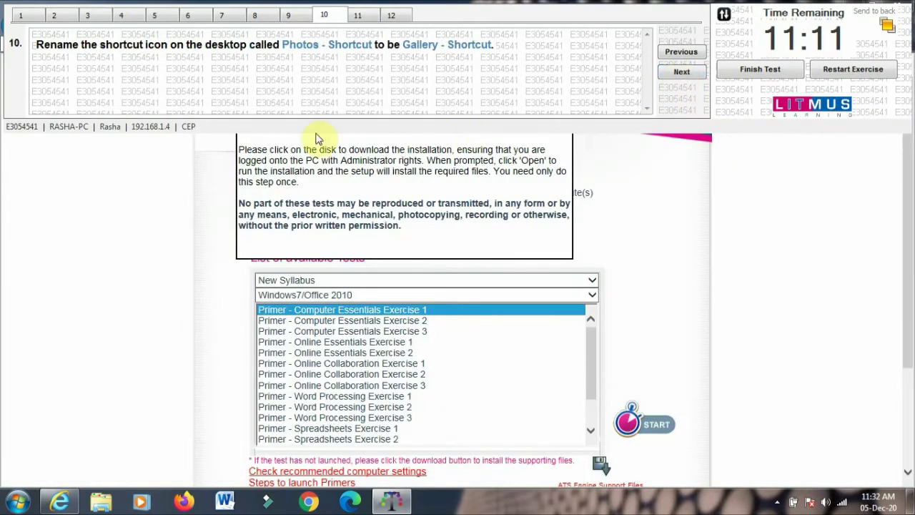
- Show the real desktop and rename the "Photos - Shortcut" icon to "Gallery - Shortcut"
{"action": "left_click", "coordinate": [909, 501]}
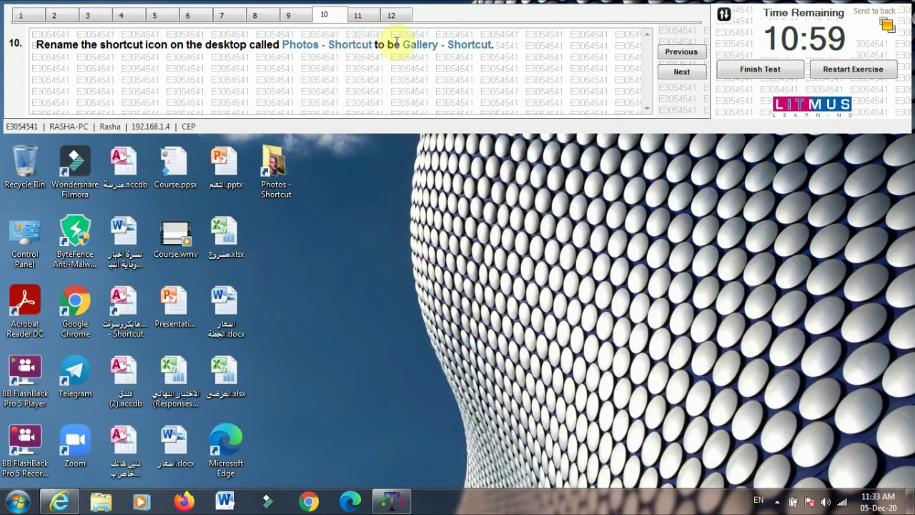
{"action": "right_click", "coordinate": [280, 178]}
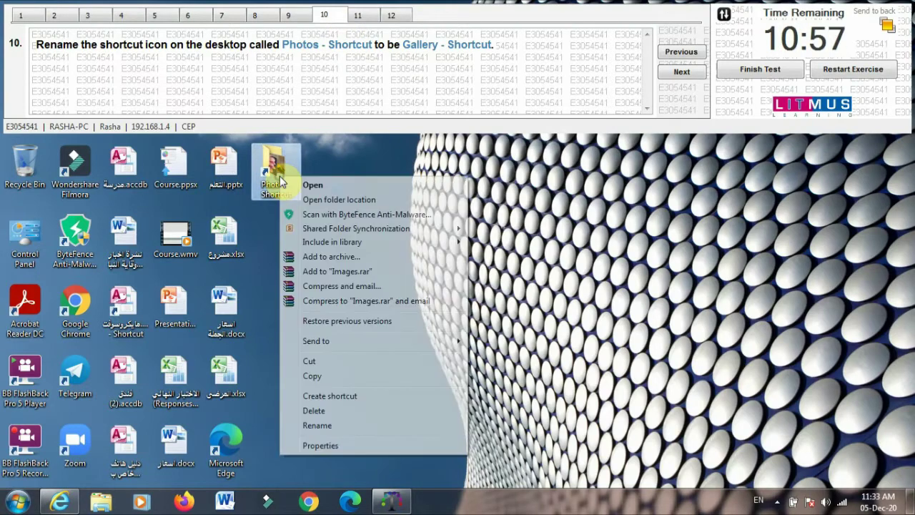
{"action": "left_click", "coordinate": [317, 425]}
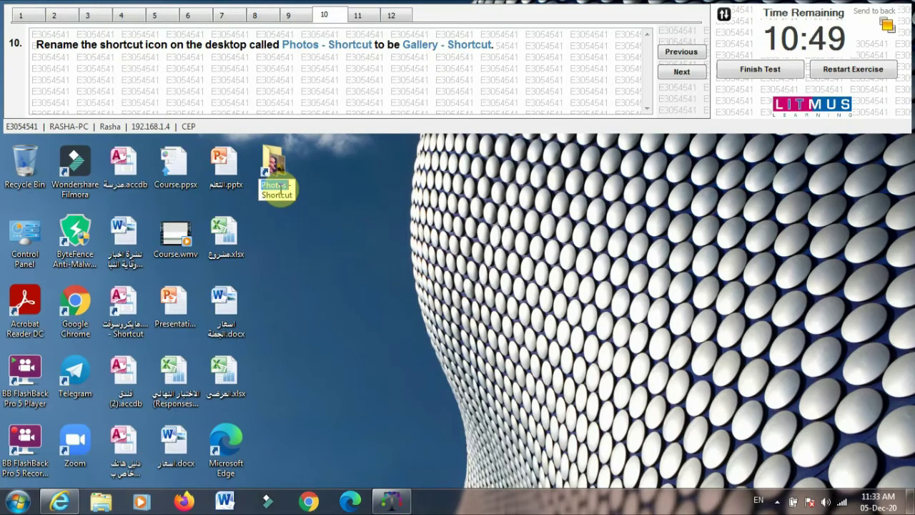
{"action": "type", "text": "G"}
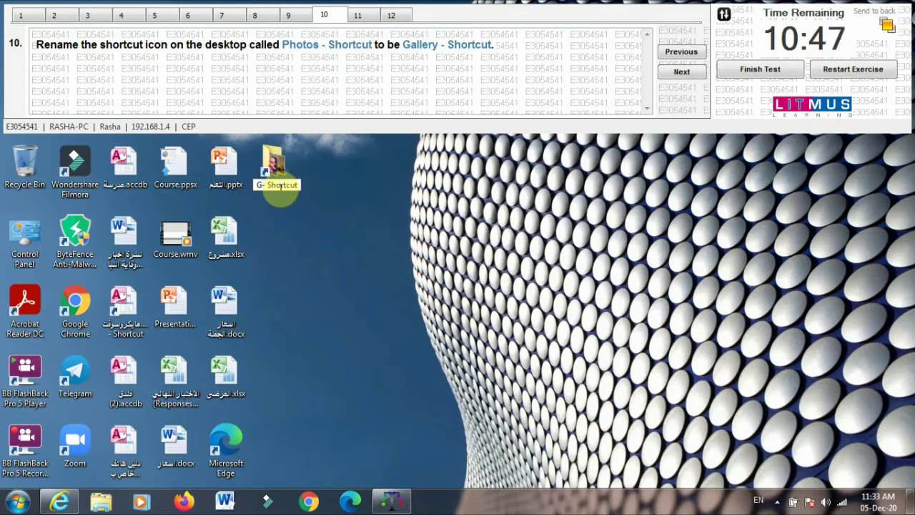
{"action": "type", "text": "aller"}
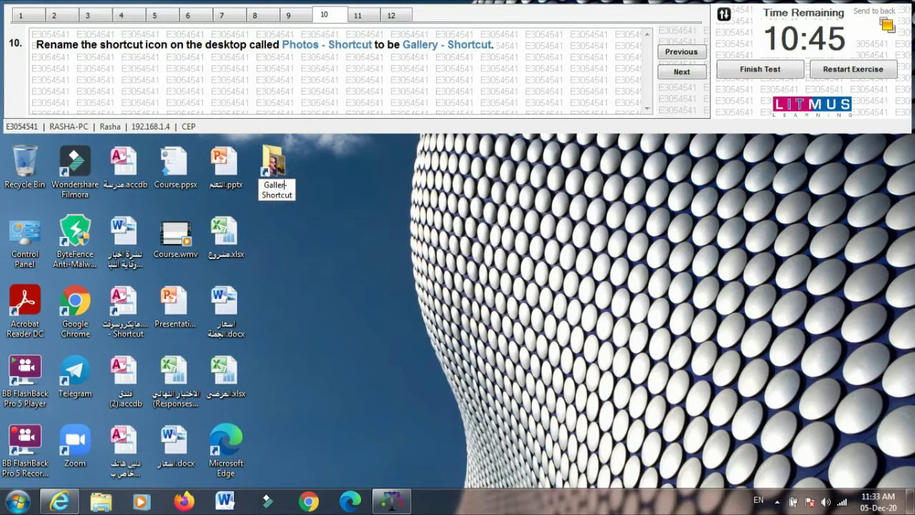
{"action": "type", "text": "y"}
{"action": "key", "text": "Return"}
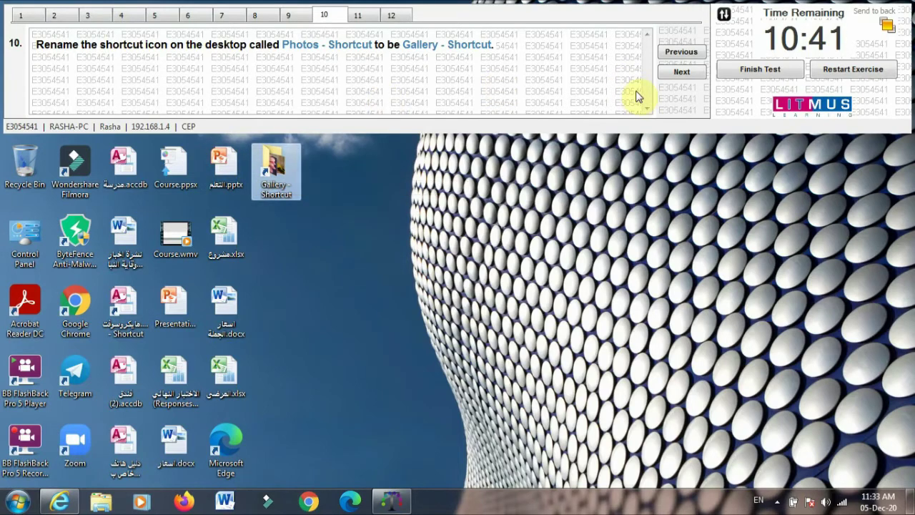
- Go to question 11 and open the System page under System and Security in Control Panel to check the installed RAM
{"action": "left_click", "coordinate": [676, 74]}
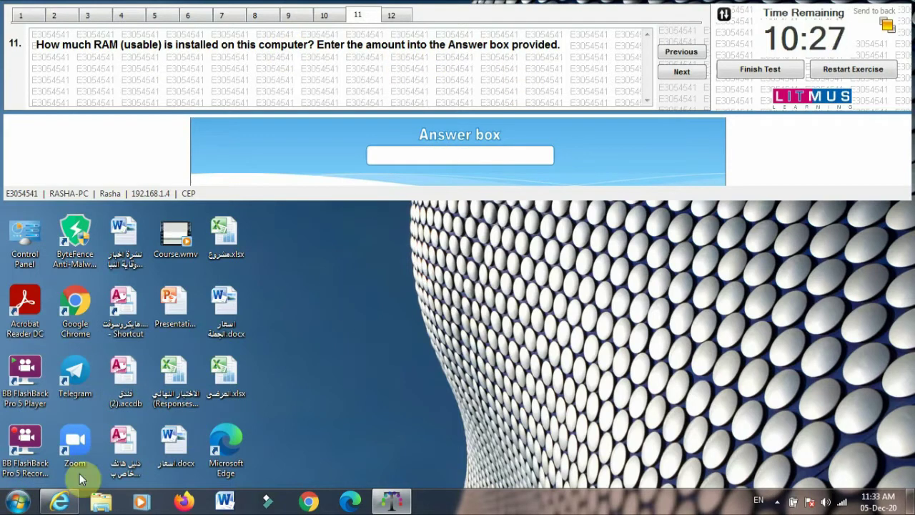
{"action": "left_click", "coordinate": [18, 501]}
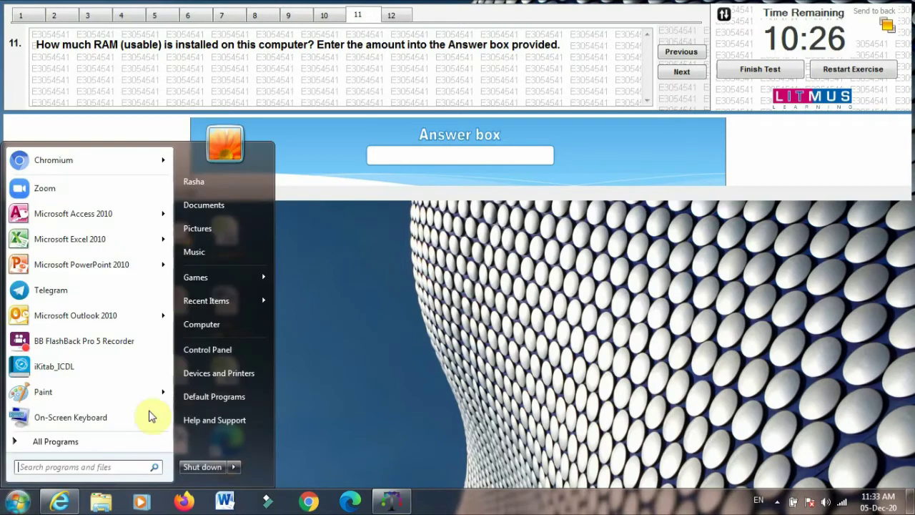
{"action": "left_click", "coordinate": [197, 354]}
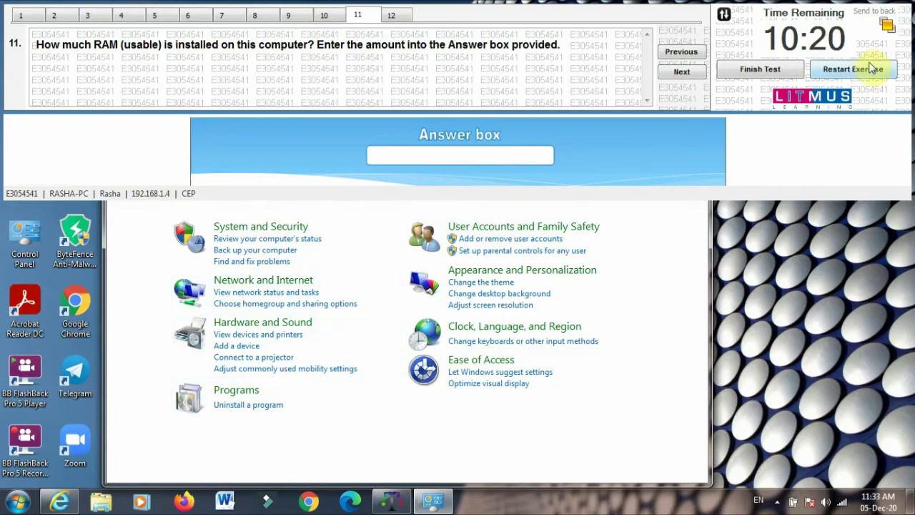
{"action": "left_click", "coordinate": [888, 27]}
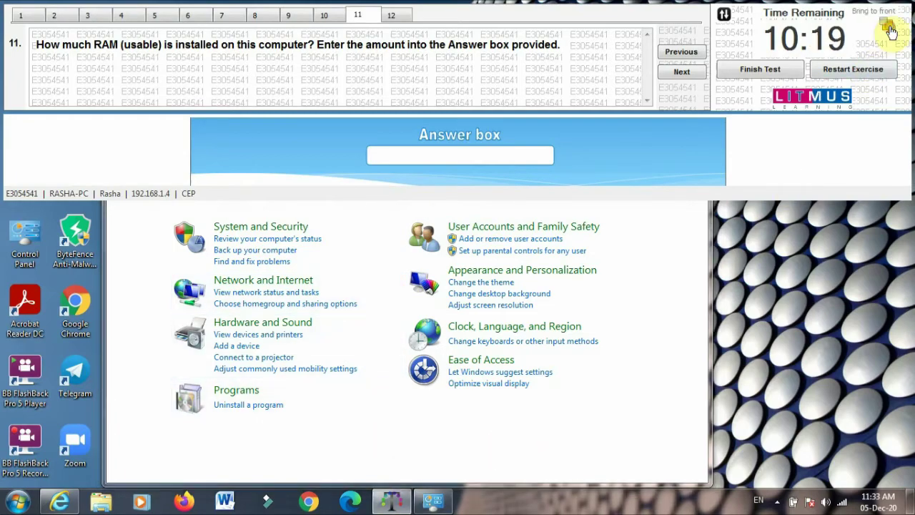
{"action": "left_click", "coordinate": [629, 390]}
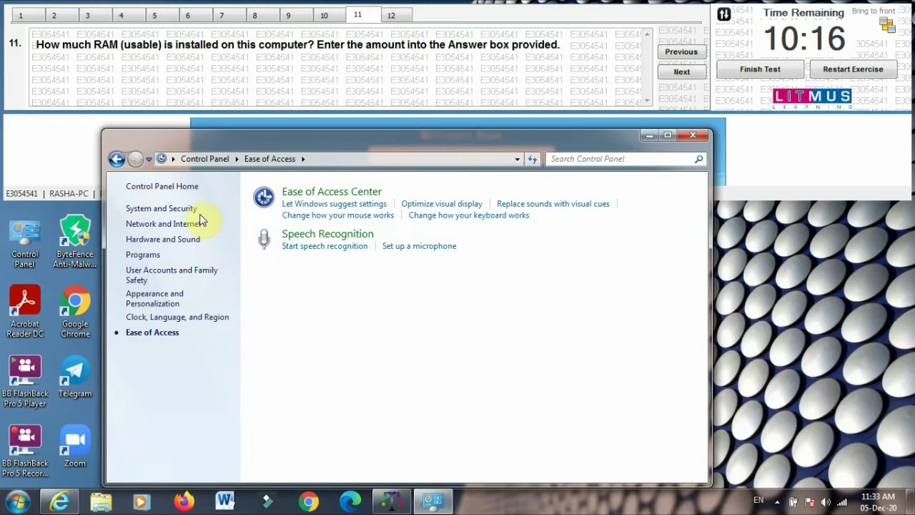
{"action": "left_click", "coordinate": [205, 158]}
{"action": "left_click", "coordinate": [249, 231]}
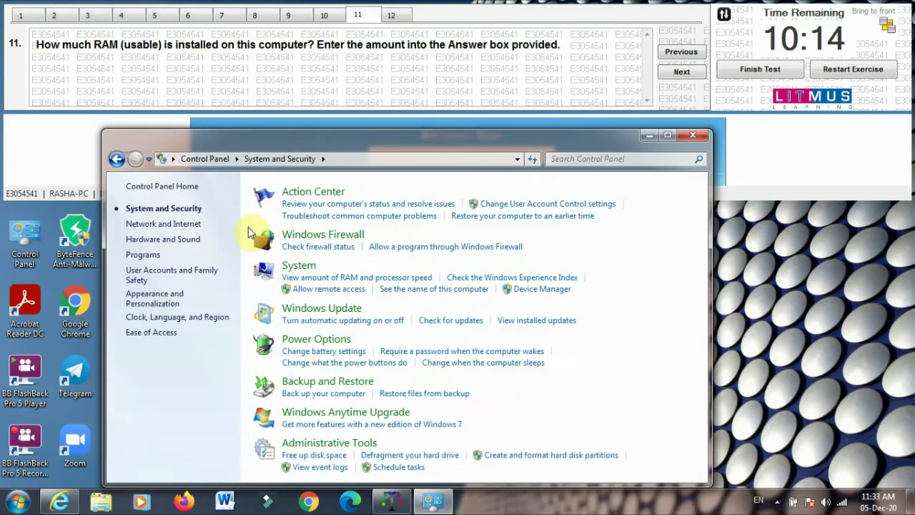
{"action": "left_click", "coordinate": [308, 266]}
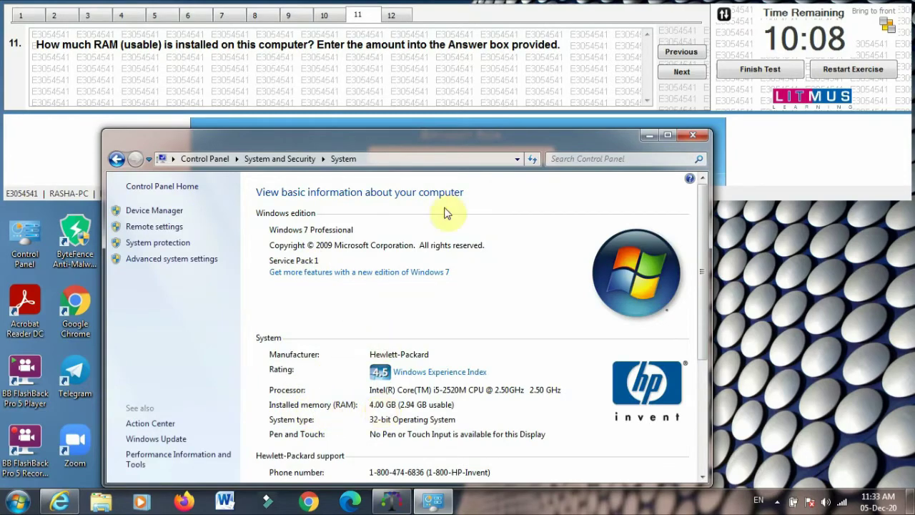
- Move the System window clear of the Answer box, enter 4 GB as the answer and go to question 12
{"action": "left_click", "coordinate": [435, 148]}
{"action": "left_click_drag", "start_coordinate": [439, 180], "coordinate": [437, 272]}
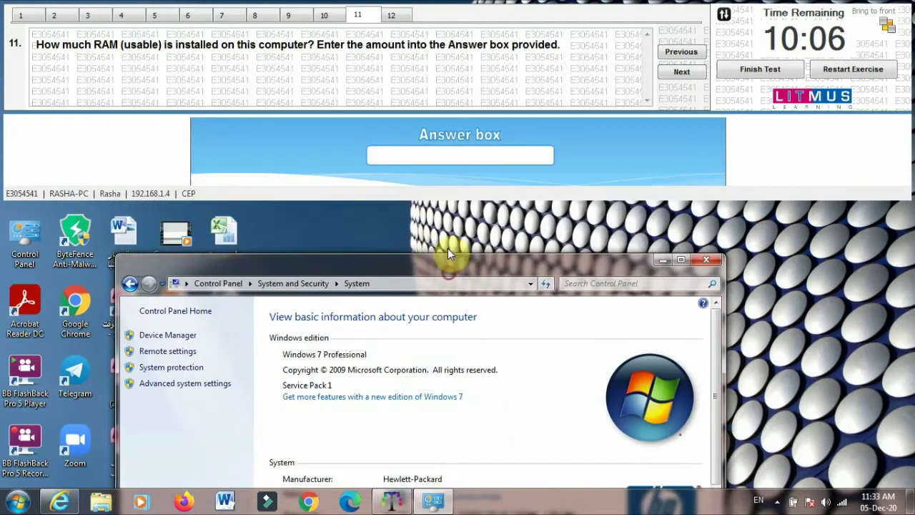
{"action": "left_click", "coordinate": [429, 149]}
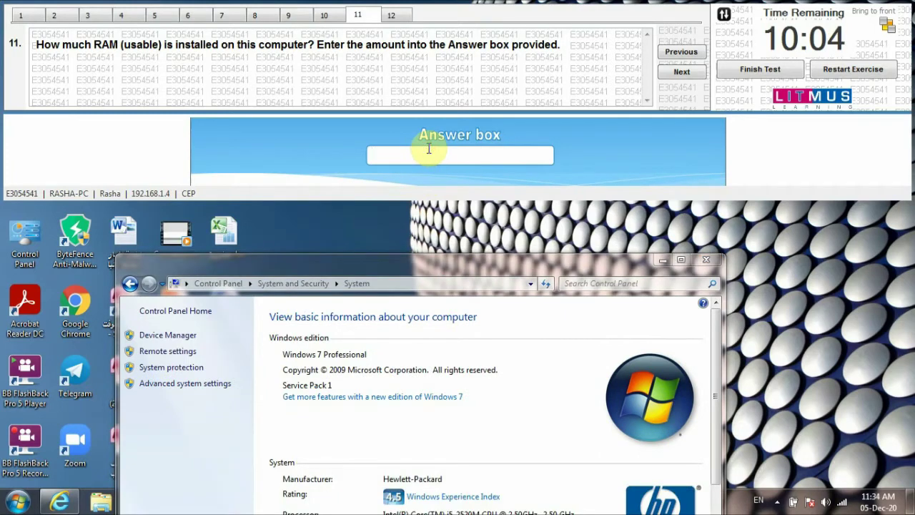
{"action": "type", "text": "4 GB"}
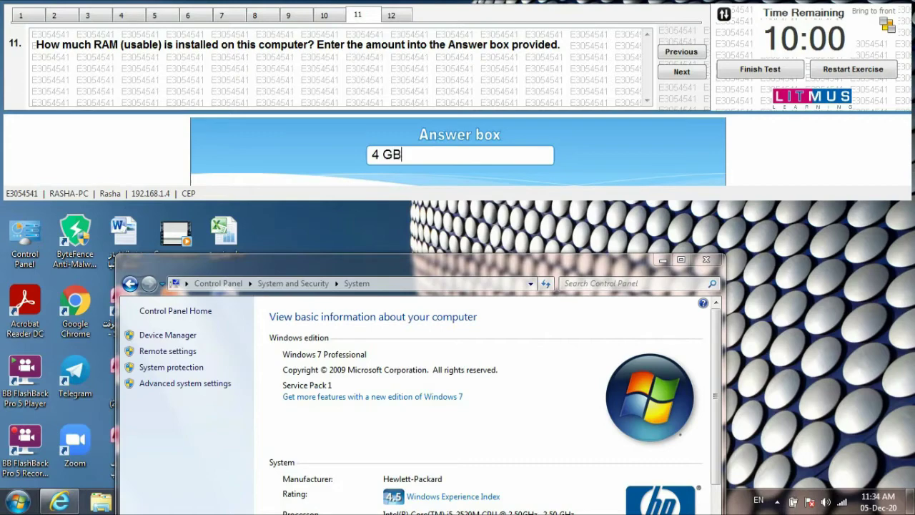
{"action": "left_click", "coordinate": [691, 74]}
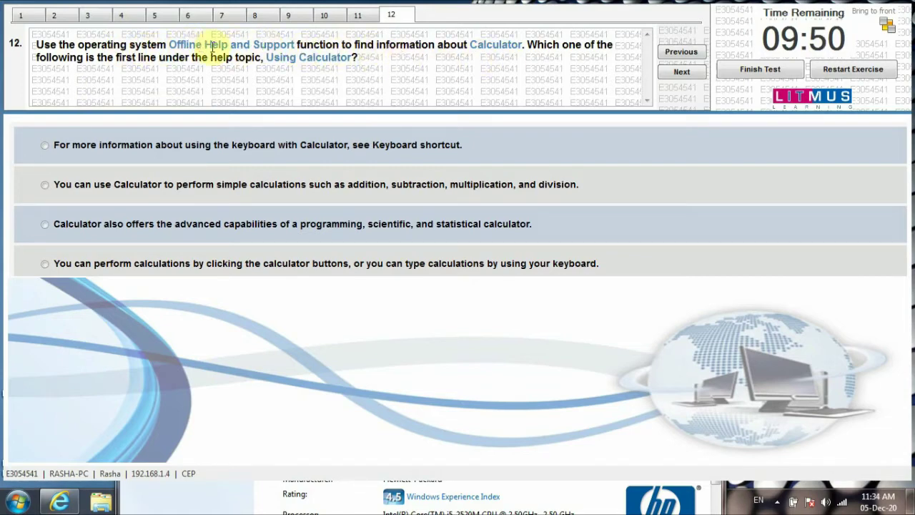
- Search Windows Help and Support for "calculator" and open the Using Calculator topic
{"action": "left_click", "coordinate": [18, 501]}
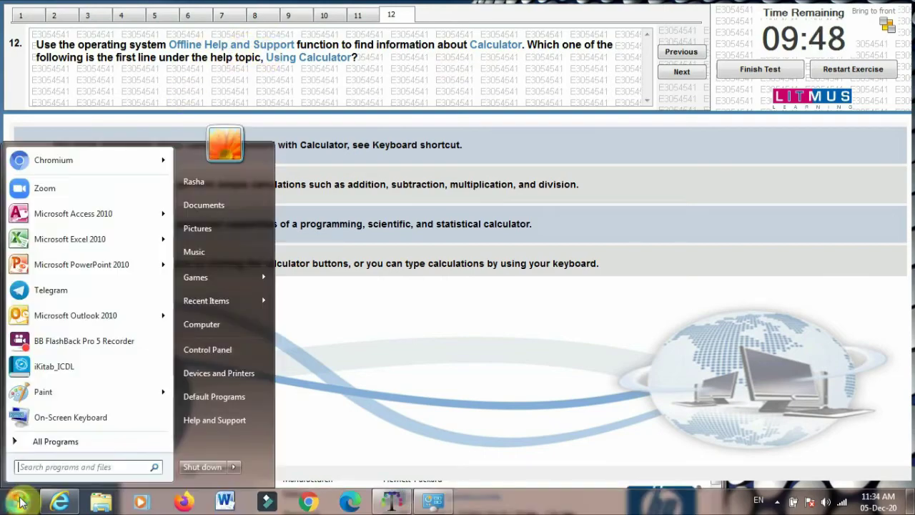
{"action": "left_click", "coordinate": [206, 425]}
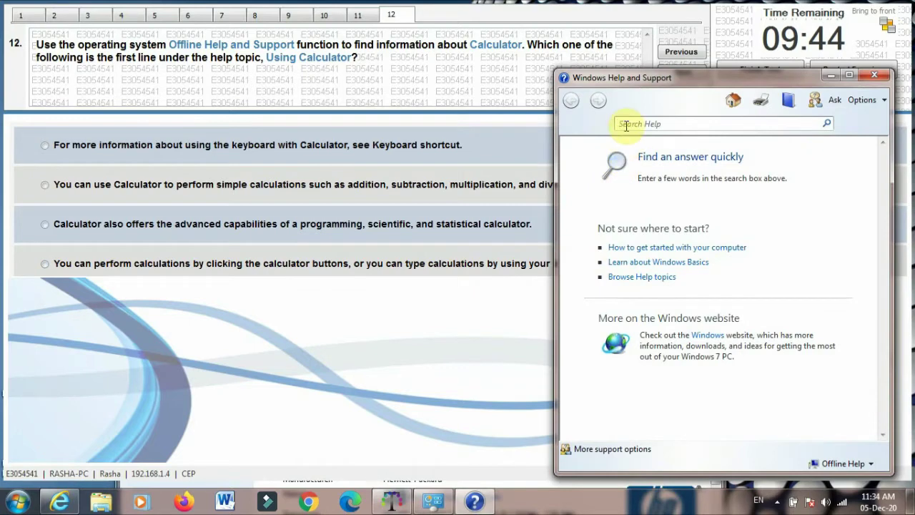
{"action": "type", "text": "calculator"}
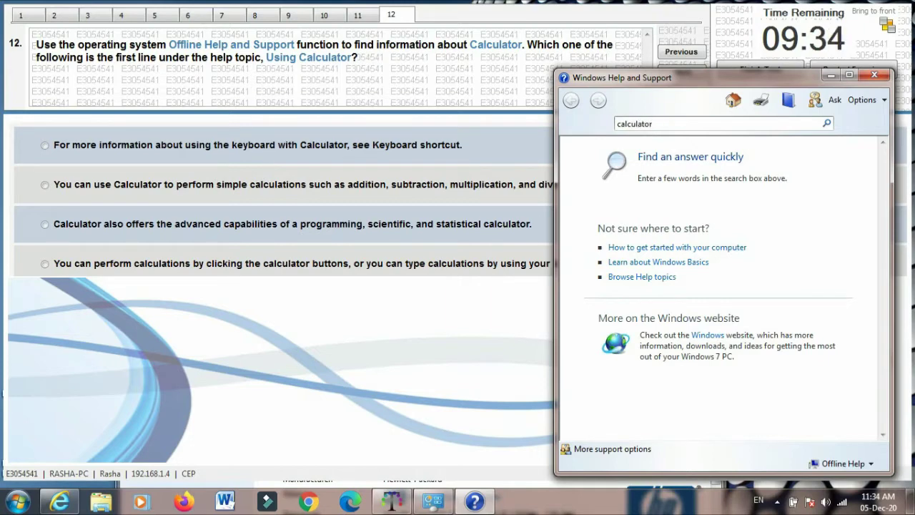
{"action": "key", "text": "Return"}
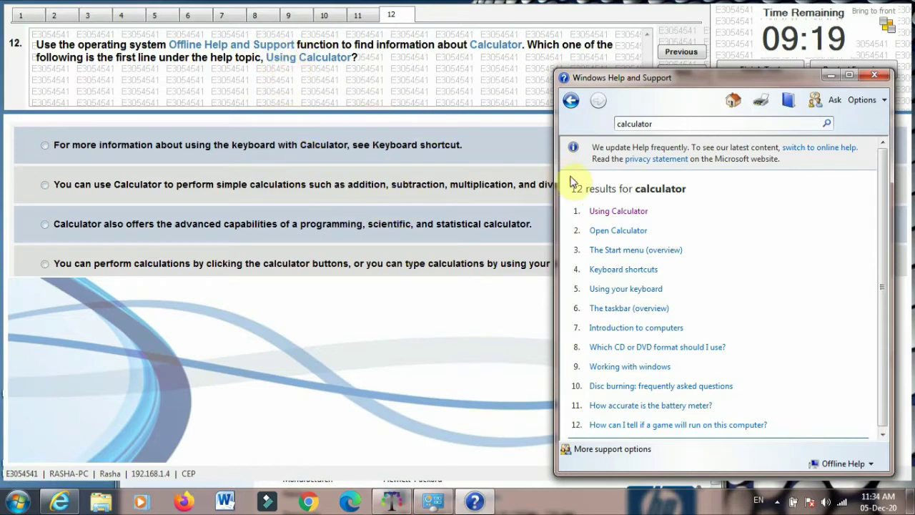
{"action": "left_click", "coordinate": [615, 211]}
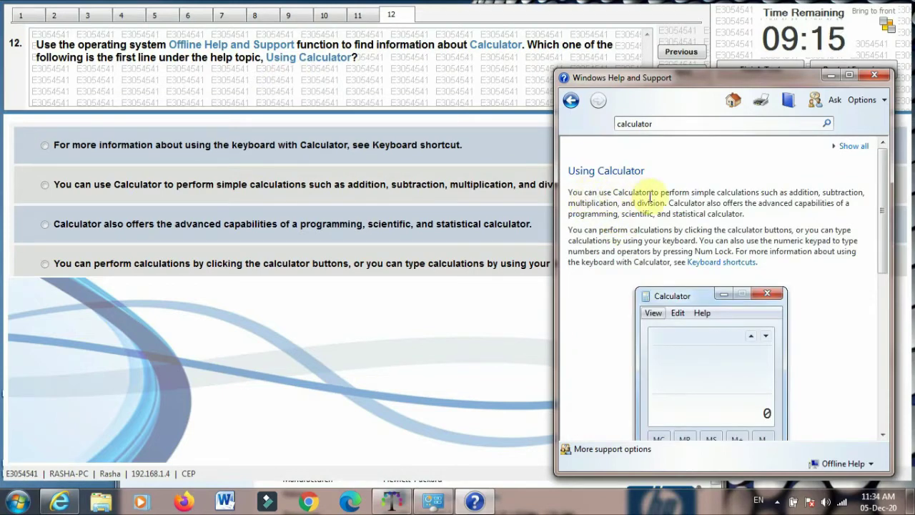
- Answer question 12 with "You can use Calculator to perform simple calculations such as addition, subtraction, multiplication, and division" and finish the test
{"action": "left_click", "coordinate": [44, 189]}
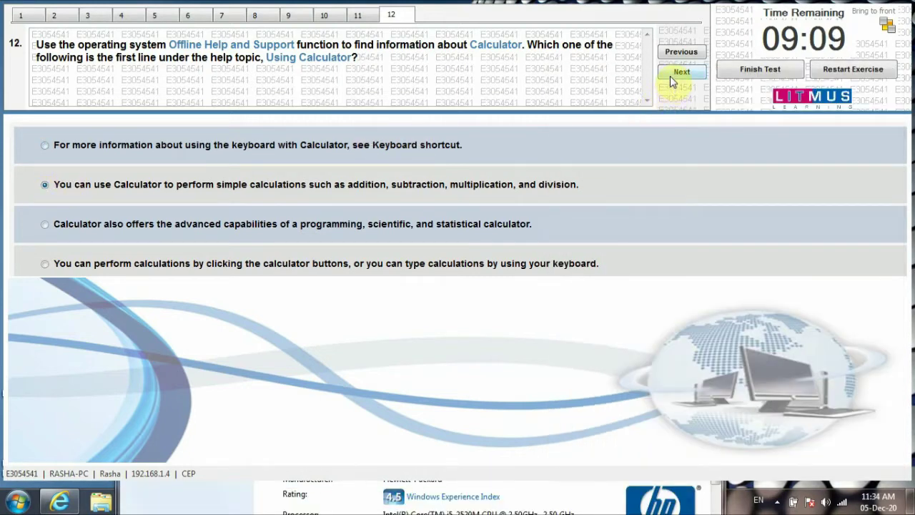
{"action": "left_click", "coordinate": [757, 69]}
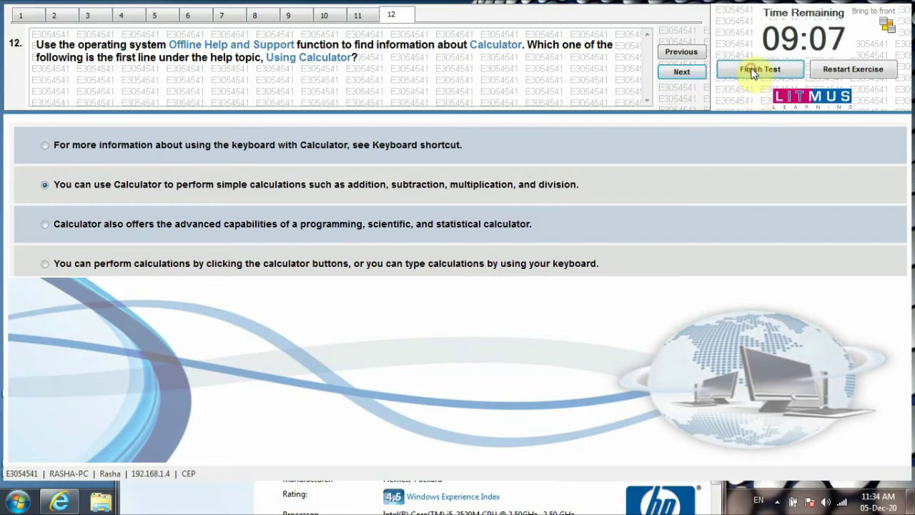
{"action": "left_click", "coordinate": [527, 299]}
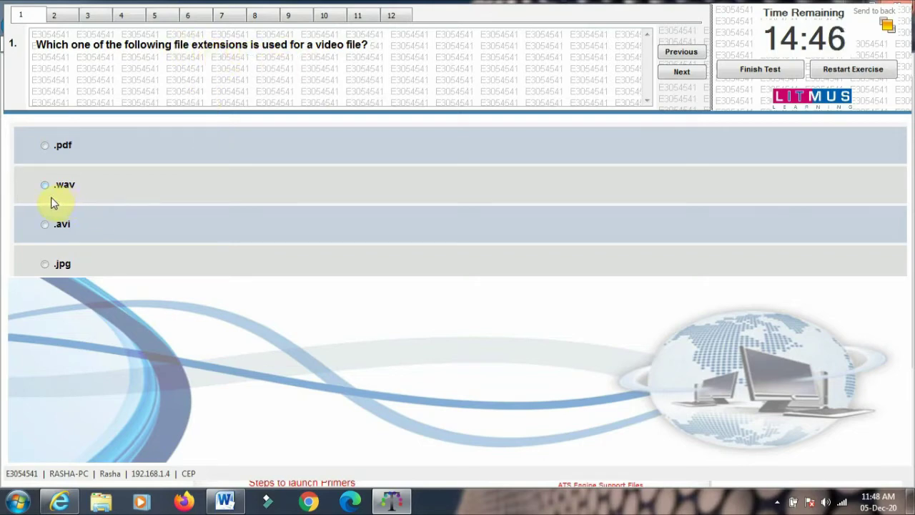
- Answer question 1 of Computer Essentials Exercise 2 with .avi and go to question 2
{"action": "left_click", "coordinate": [45, 225]}
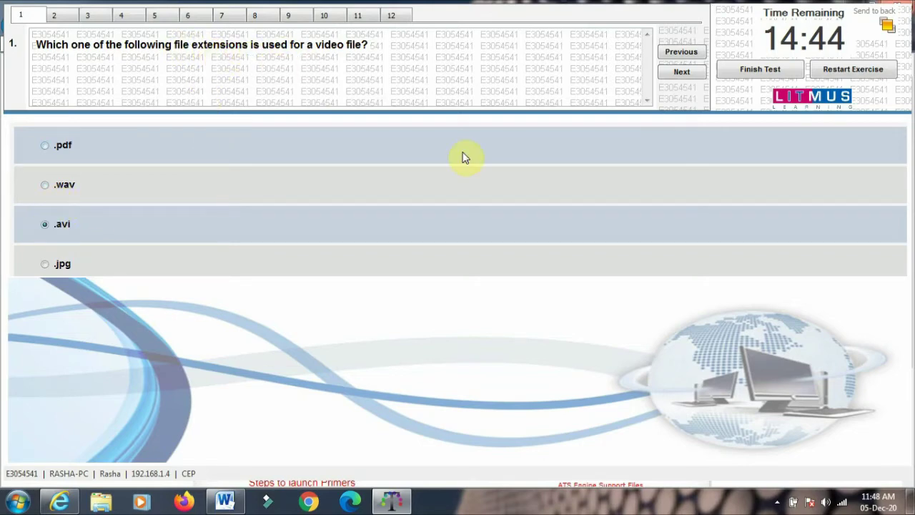
{"action": "left_click", "coordinate": [676, 74]}
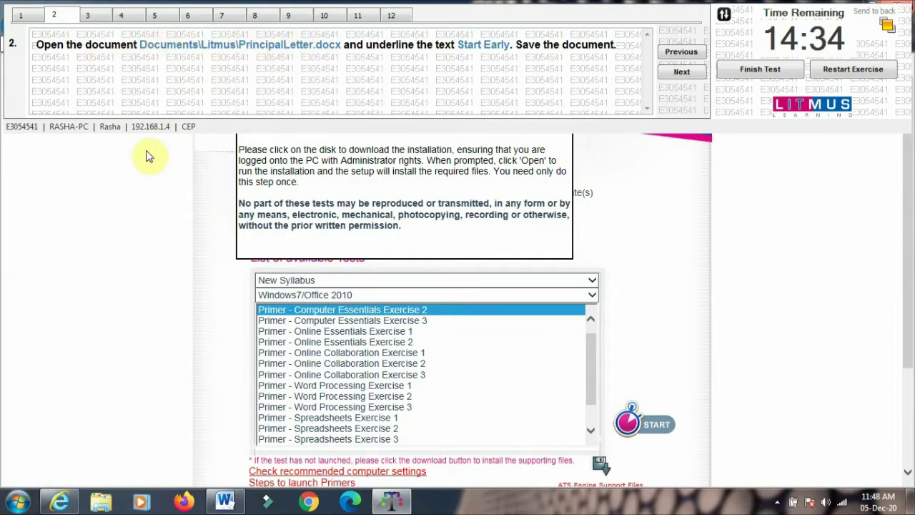
- Open PrincipalLetter.docx from the Litmus folder in Documents and dismiss the Office Activation Wizard
{"action": "left_click", "coordinate": [18, 501]}
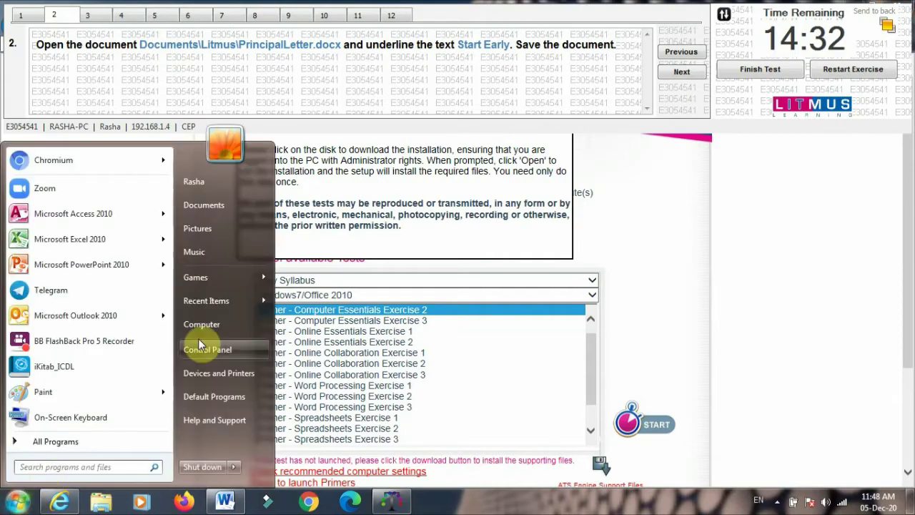
{"action": "left_click", "coordinate": [204, 205]}
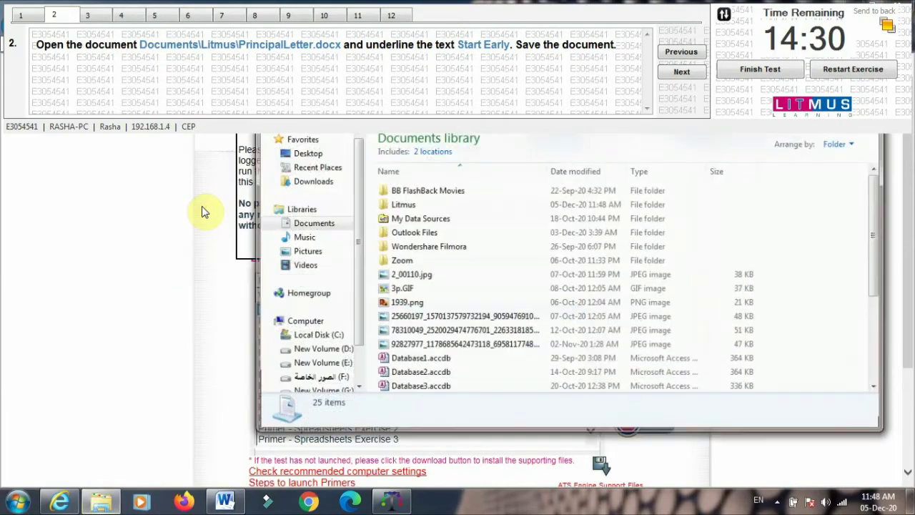
{"action": "left_click", "coordinate": [888, 28]}
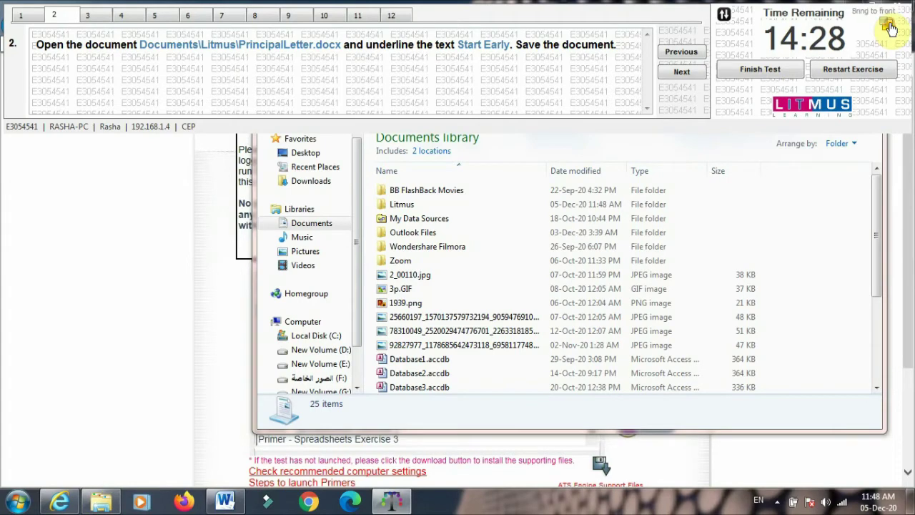
{"action": "double_click", "coordinate": [447, 205]}
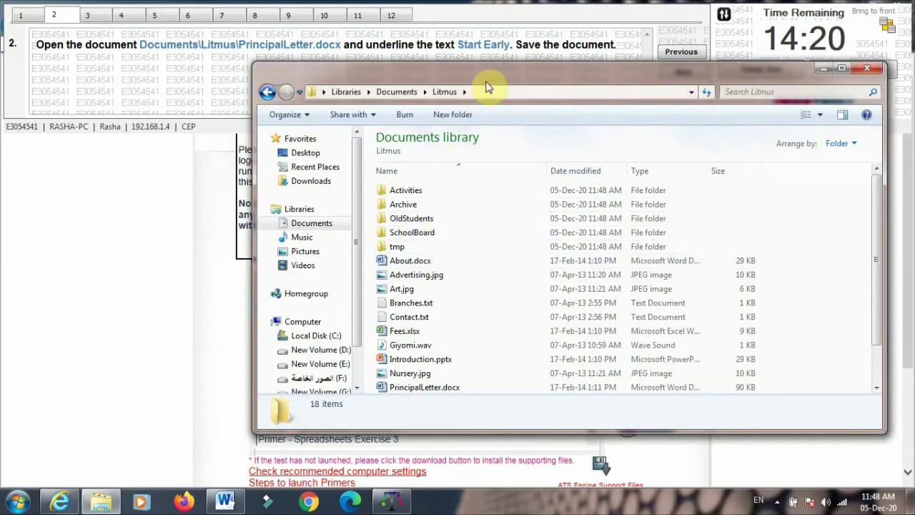
{"action": "left_click_drag", "start_coordinate": [487, 86], "coordinate": [442, 105]}
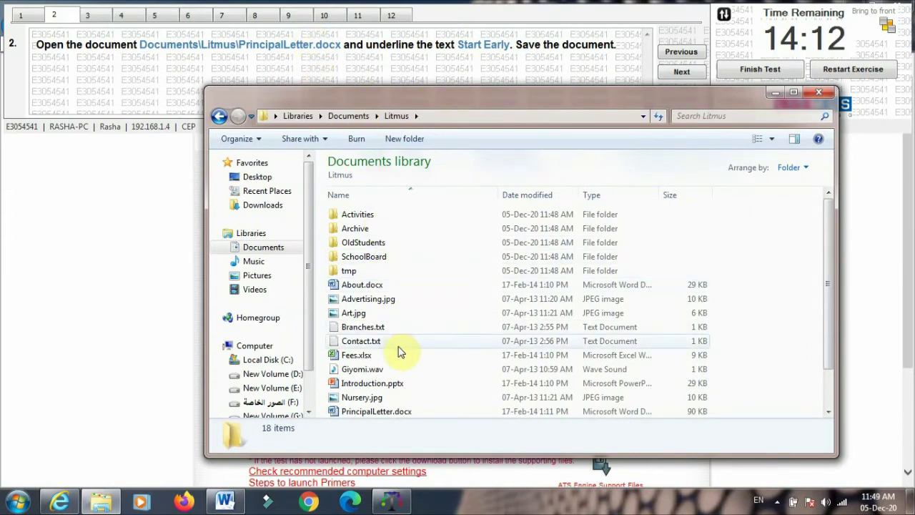
{"action": "left_click", "coordinate": [449, 415]}
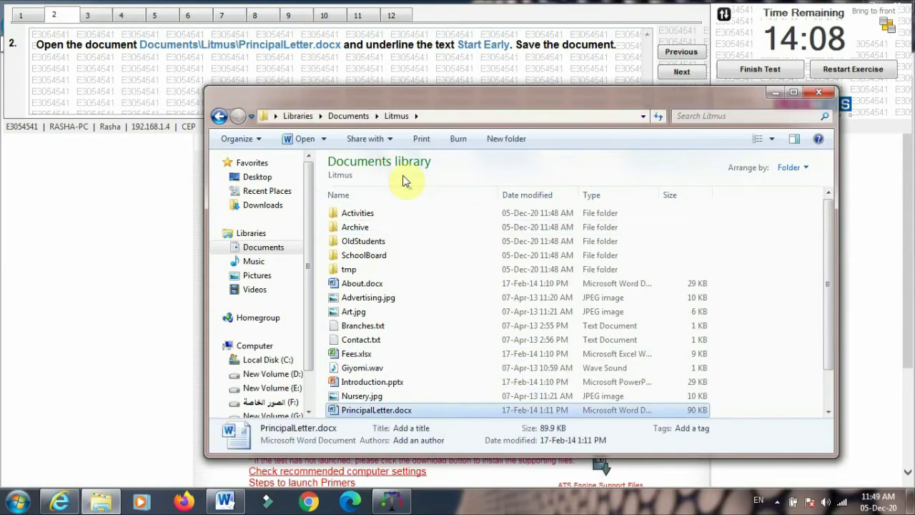
{"action": "double_click", "coordinate": [412, 412]}
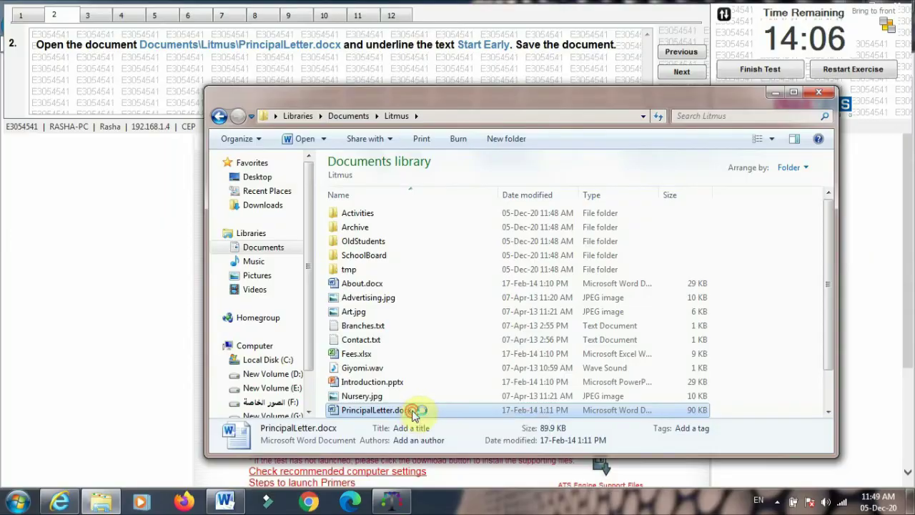
{"action": "left_click", "coordinate": [593, 377]}
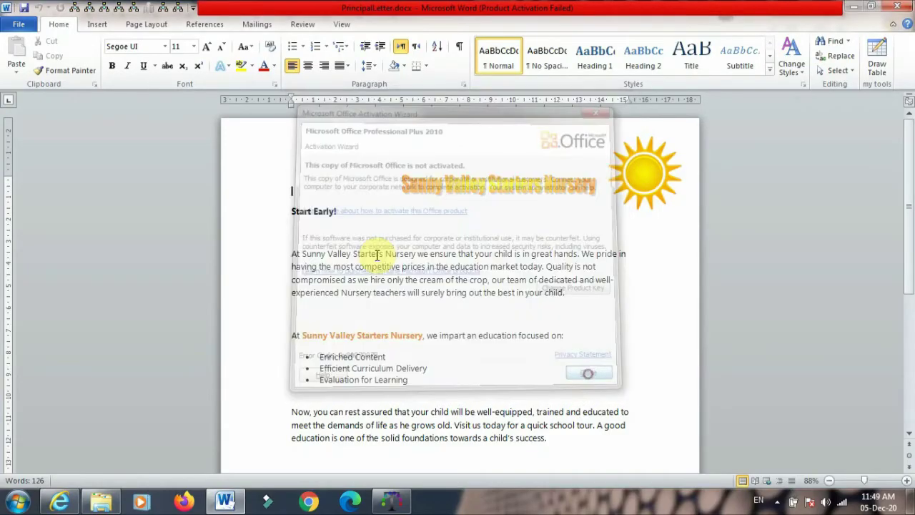
- Underline the text "Start Early!" in PrincipalLetter.docx, with the Word window restored below the question, and save the document
{"action": "triple_click", "coordinate": [322, 216]}
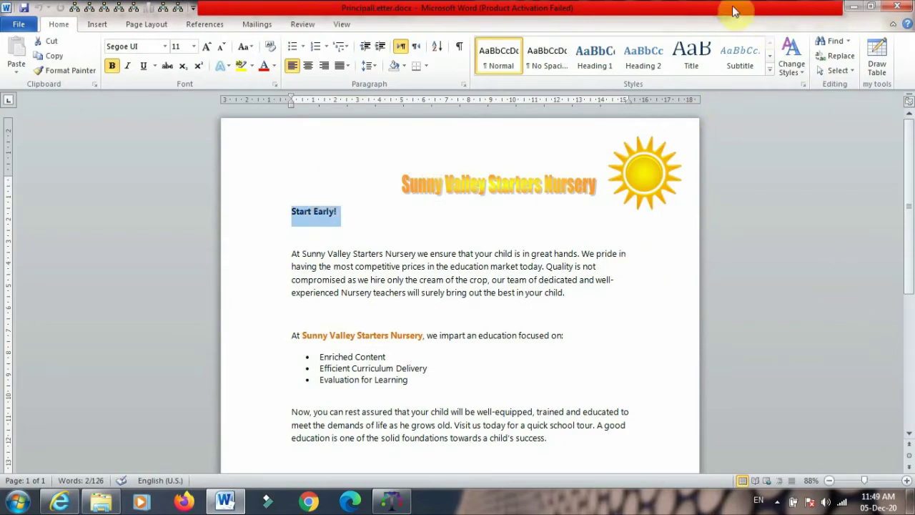
{"action": "left_click_drag", "start_coordinate": [790, 11], "coordinate": [563, 92]}
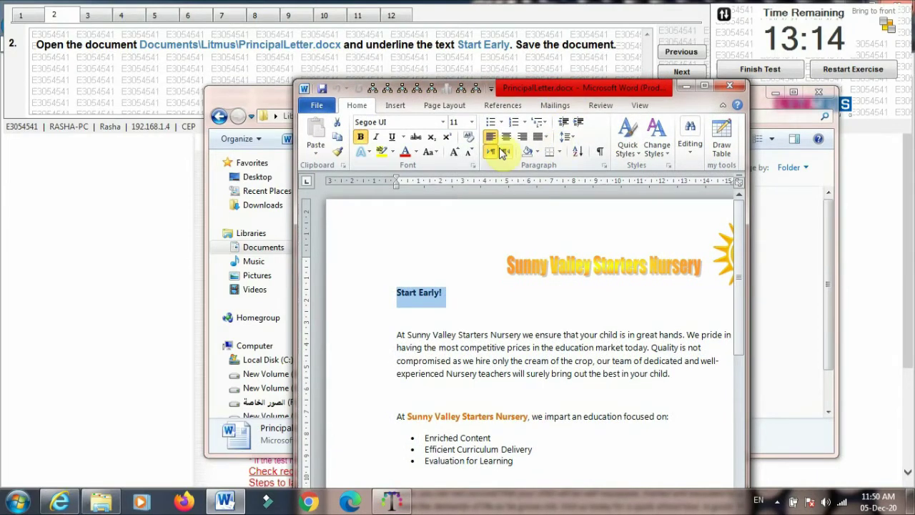
{"action": "left_click", "coordinate": [394, 138]}
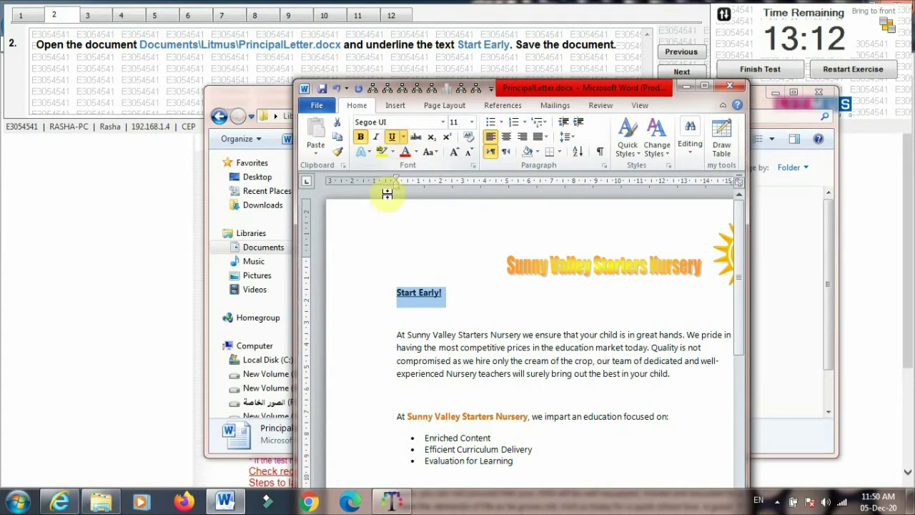
{"action": "left_click", "coordinate": [321, 106]}
{"action": "left_click", "coordinate": [329, 127]}
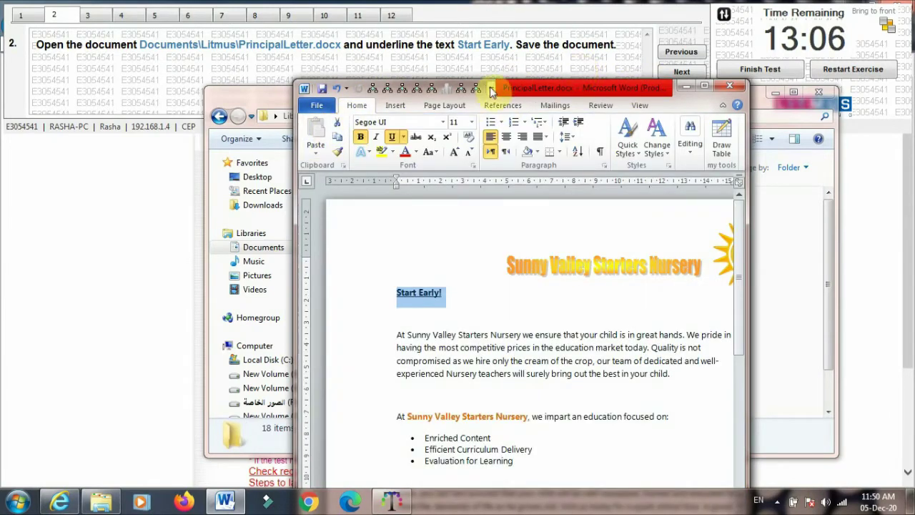
- Close the Litmus folder window, go to question 3 and bring the PrincipalLetter.docx window to the front
{"action": "left_click", "coordinate": [823, 94]}
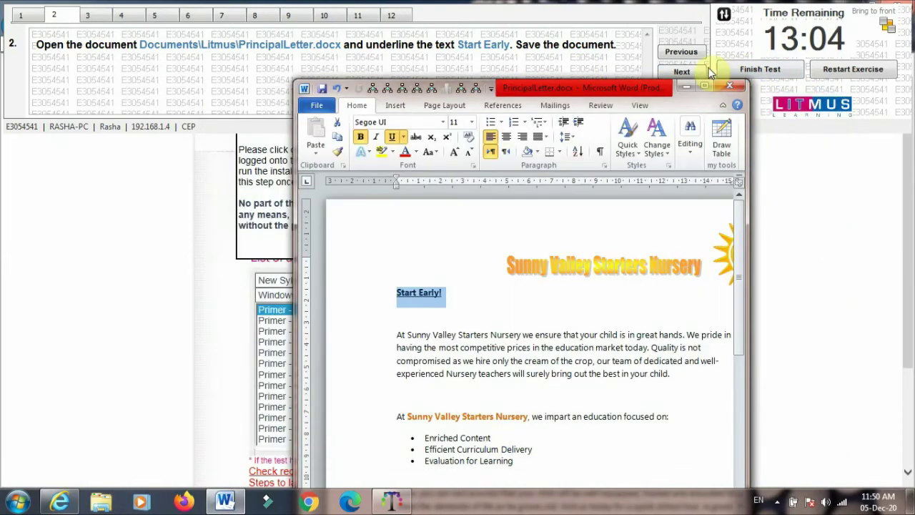
{"action": "left_click", "coordinate": [682, 72]}
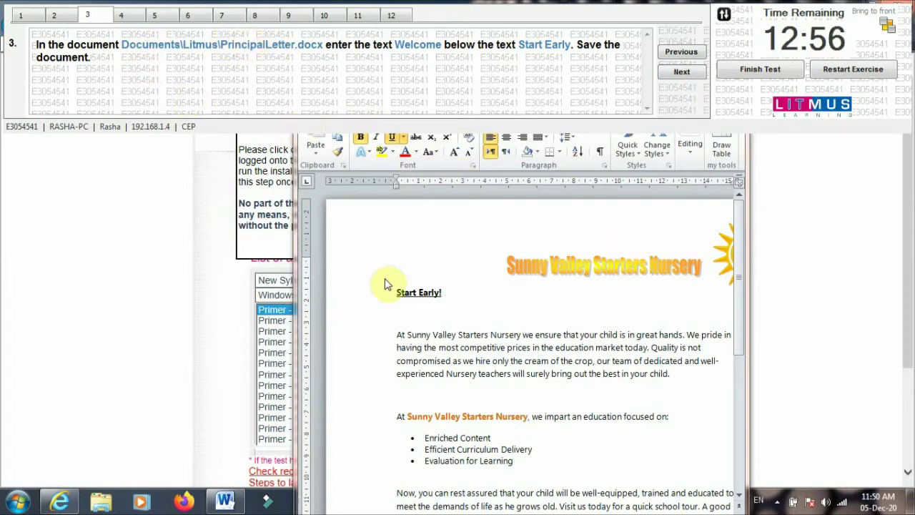
{"action": "left_click", "coordinate": [366, 250]}
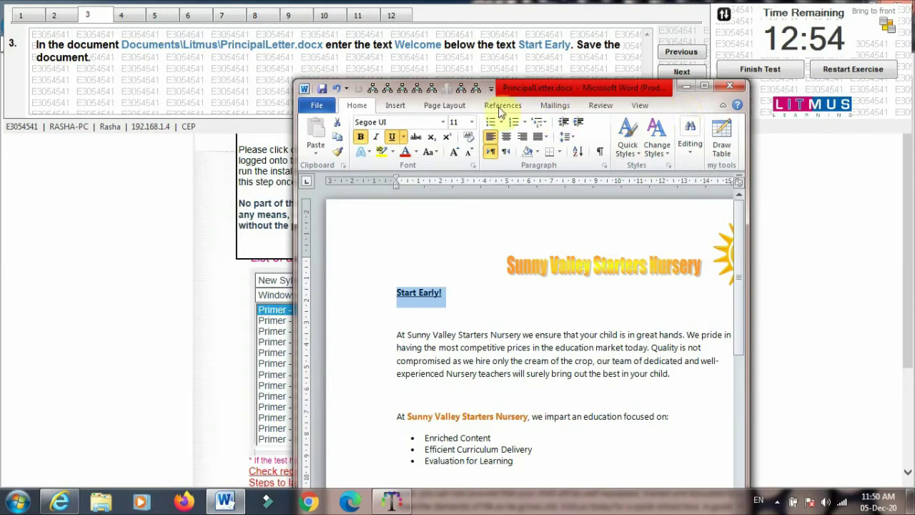